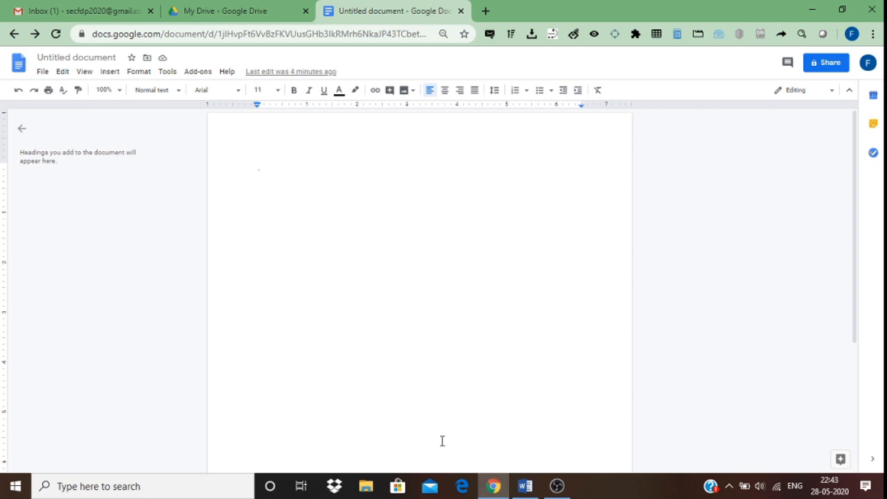
Step: Install the MathType add-on from the G Suite Marketplace, allowing it access to the signed-in Google account
{"action": "left_click", "coordinate": [197, 74]}
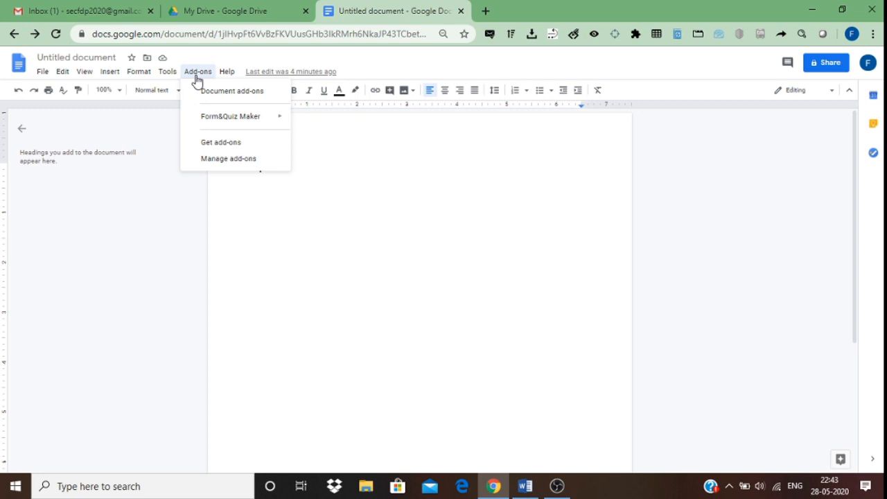
{"action": "left_click", "coordinate": [229, 146]}
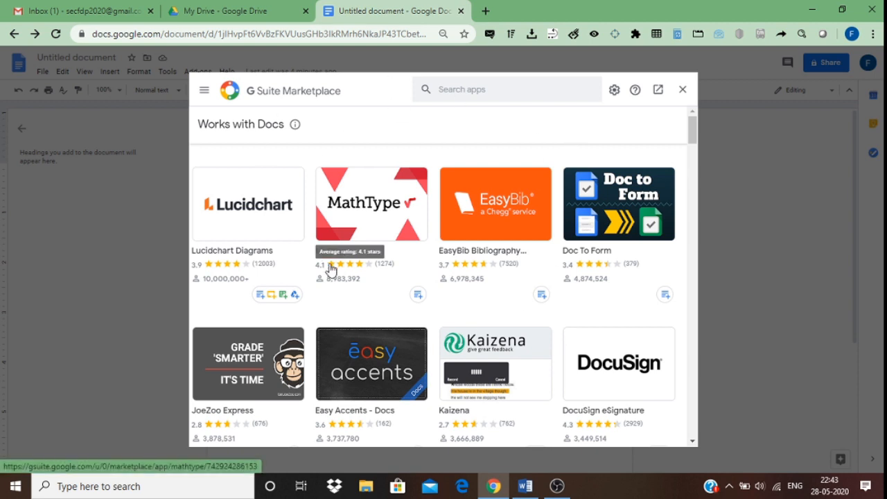
{"action": "left_click", "coordinate": [361, 211]}
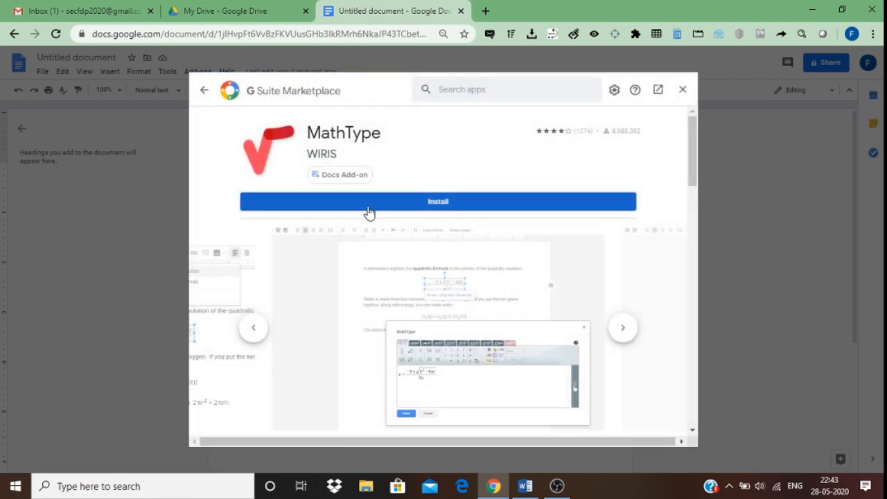
{"action": "left_click", "coordinate": [369, 212]}
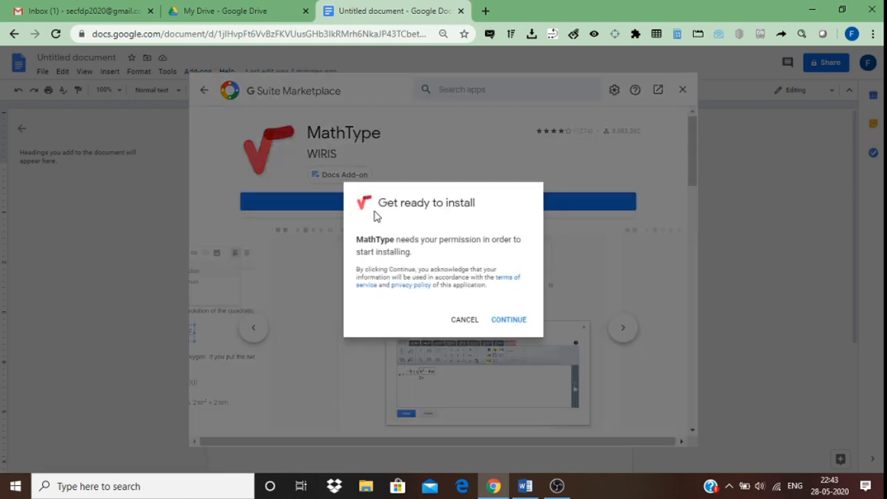
{"action": "left_click", "coordinate": [524, 320]}
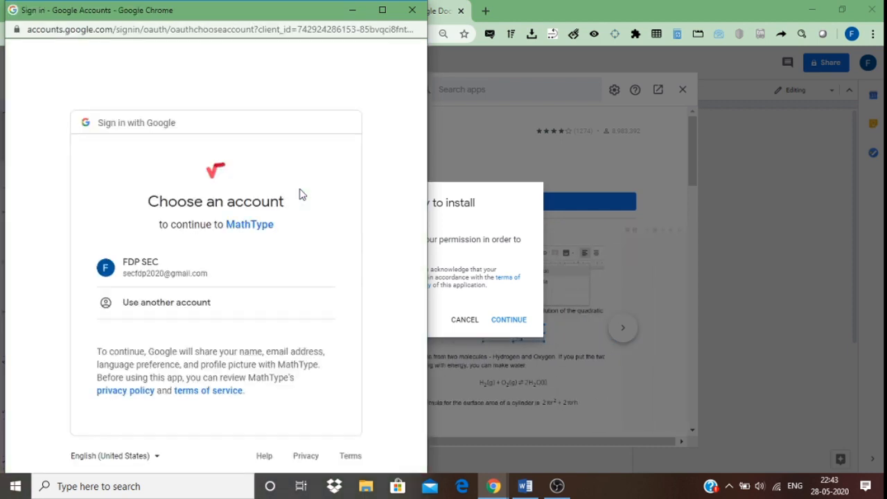
{"action": "left_click", "coordinate": [161, 267]}
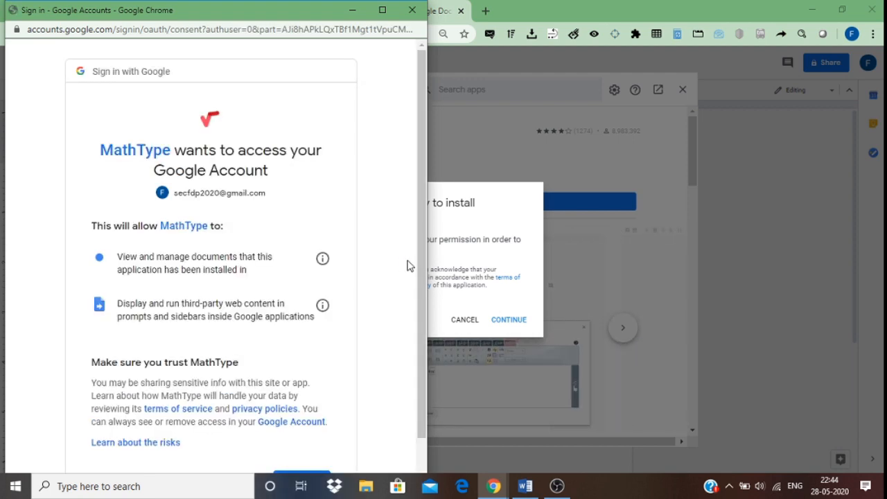
{"action": "left_click_drag", "start_coordinate": [424, 259], "coordinate": [423, 359]}
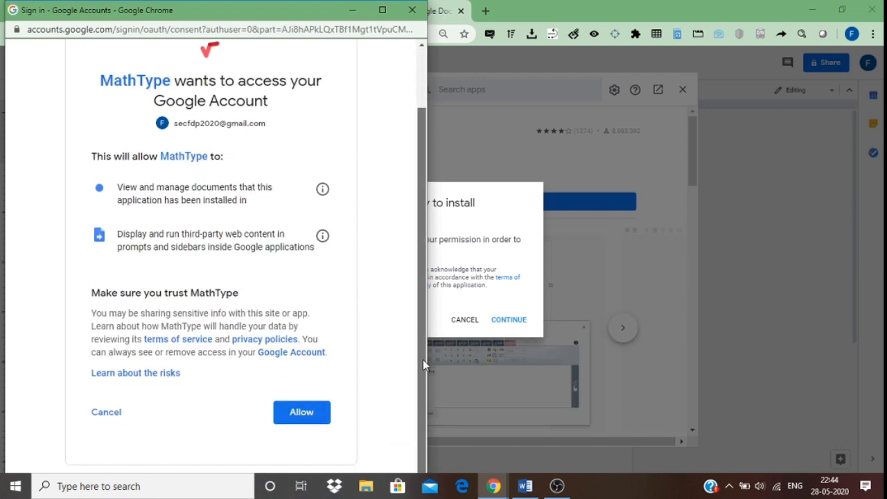
{"action": "left_click", "coordinate": [290, 421]}
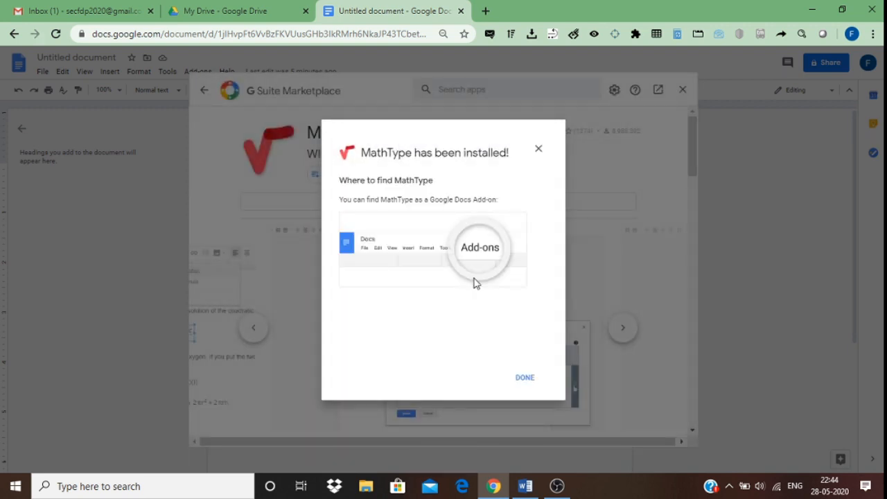
{"action": "left_click", "coordinate": [524, 380]}
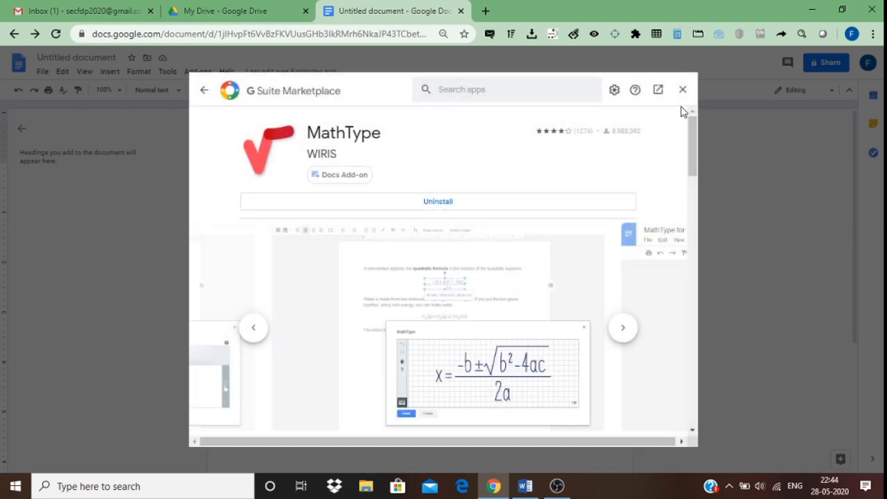
{"action": "left_click", "coordinate": [683, 89]}
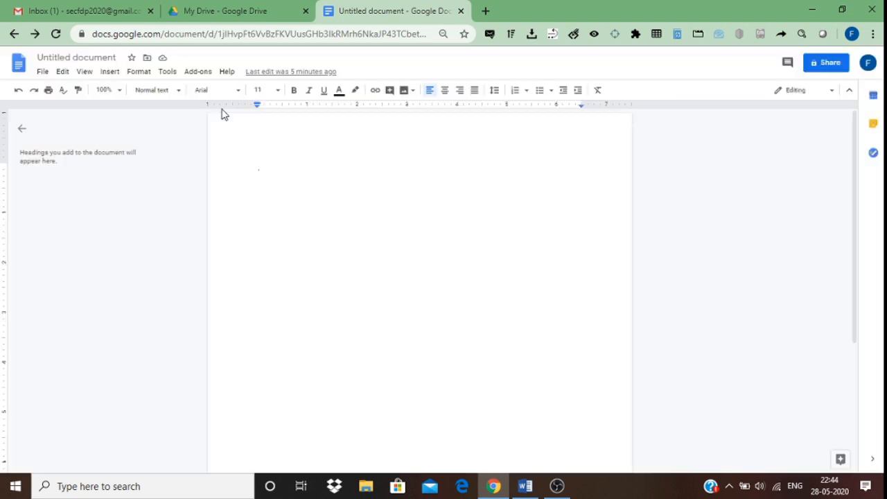
Step: Start a MathType math equation and add an empty 3 × 3 matrix in square brackets
{"action": "left_click", "coordinate": [199, 73]}
{"action": "mouse_move", "coordinate": [217, 141]}
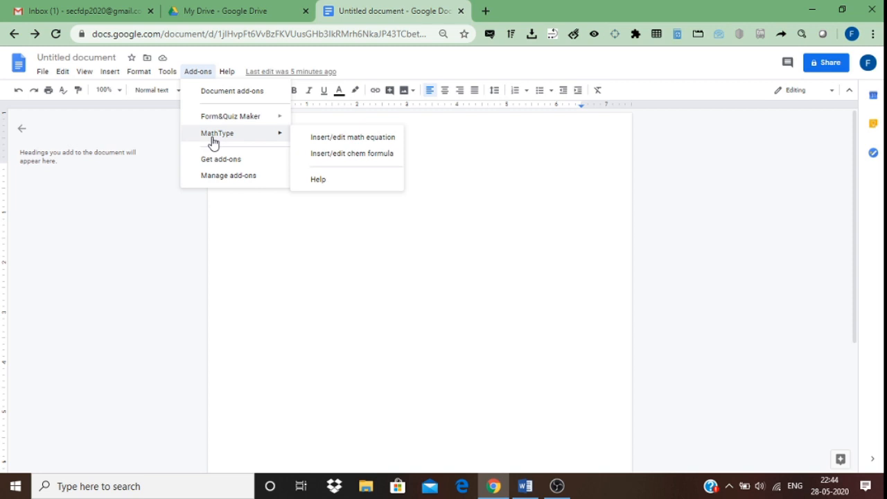
{"action": "left_click", "coordinate": [375, 138]}
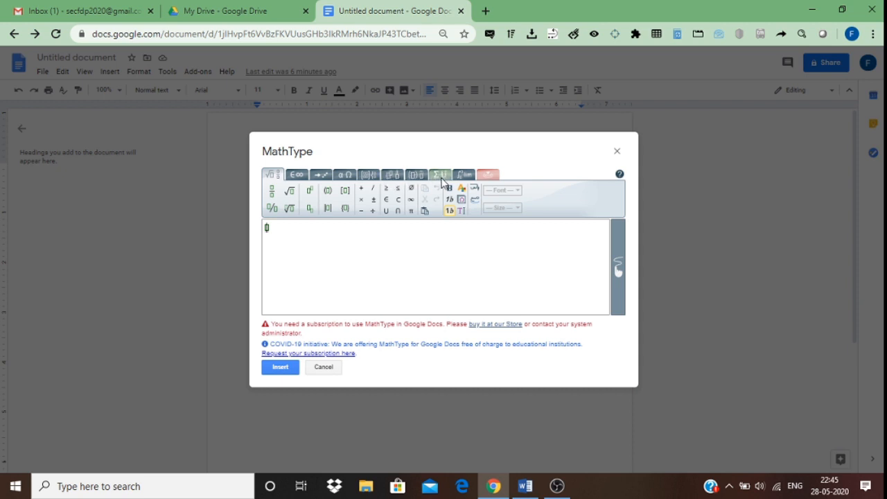
{"action": "left_click", "coordinate": [340, 175]}
{"action": "left_click", "coordinate": [319, 176]}
{"action": "left_click", "coordinate": [292, 175]}
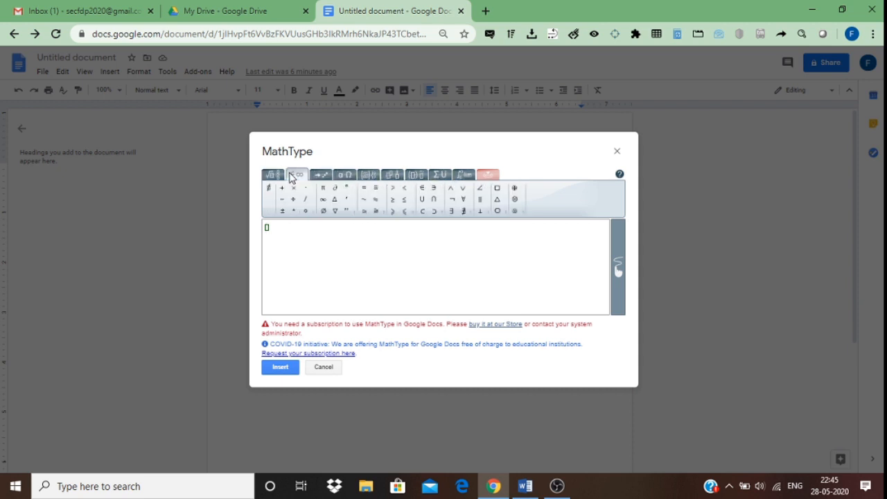
{"action": "left_click", "coordinate": [364, 175]}
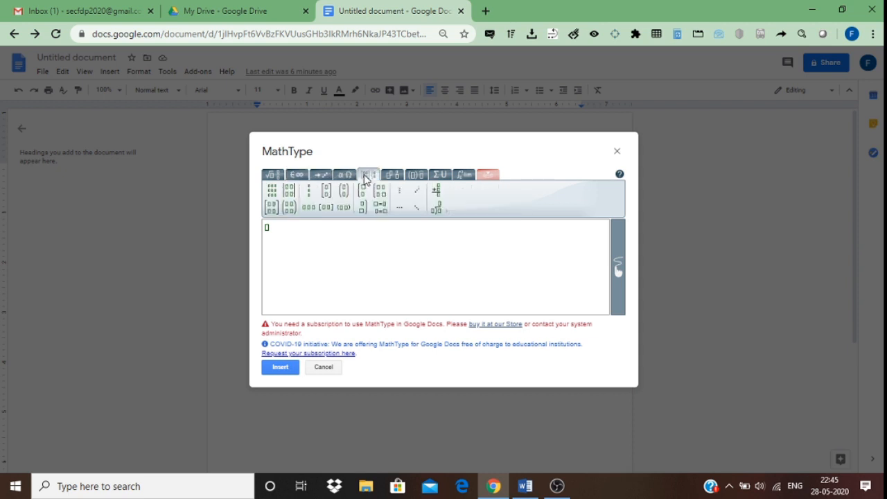
{"action": "left_click", "coordinate": [273, 214]}
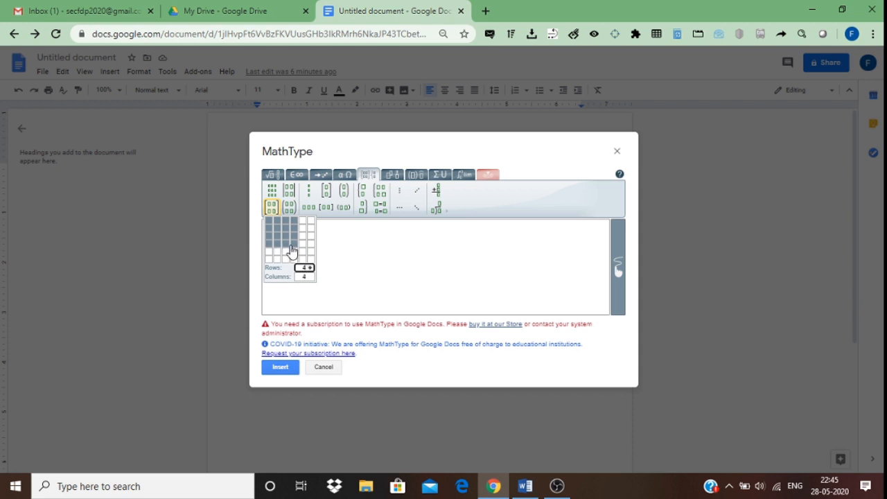
{"action": "left_click", "coordinate": [288, 239]}
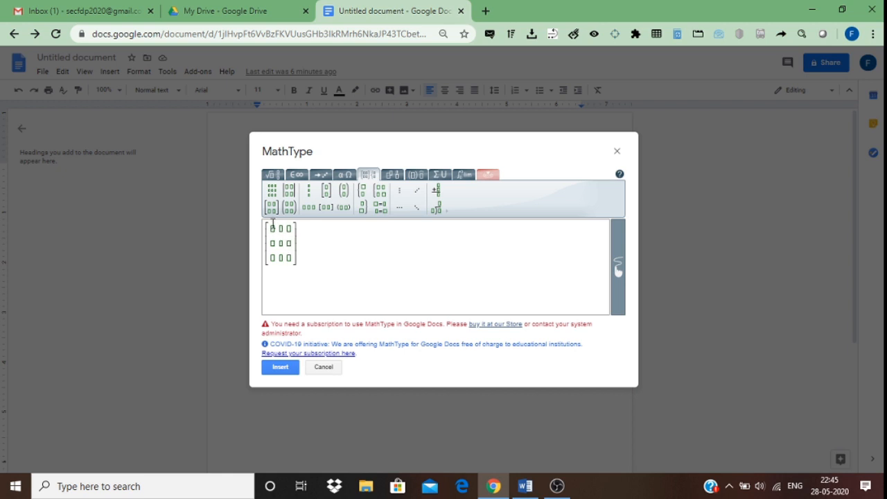
Step: Fill the matrix row by row with the numbers 1 to 9 and insert it into the document
{"action": "type", "text": "1\t2\t3\t4\t5"}
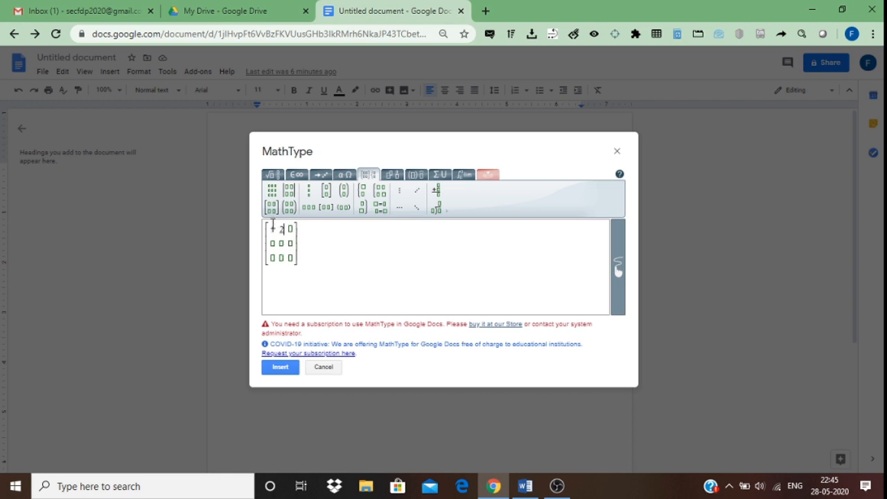
{"action": "type", "text": "6\t7\t8\t9"}
{"action": "left_click", "coordinate": [281, 367]}
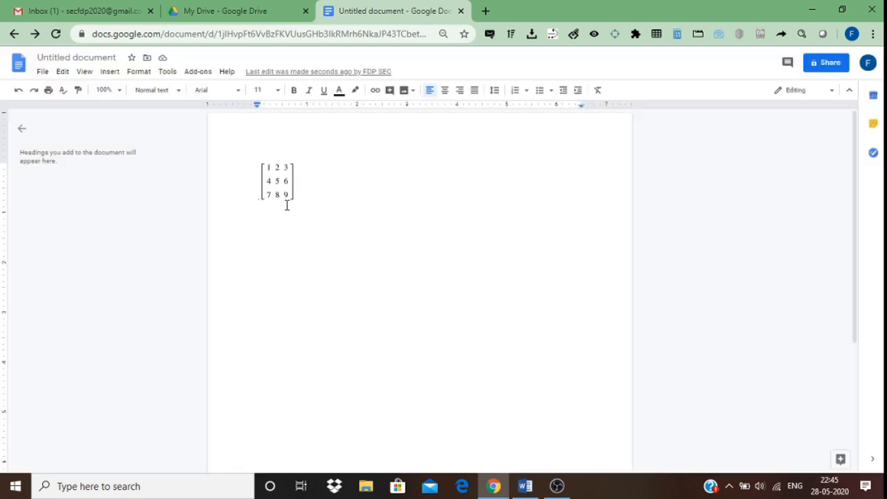
Step: On a new line below the matrix, start another MathType equation with a definite integral template that includes the differential
{"action": "key", "text": "Return"}
{"action": "left_click", "coordinate": [198, 72]}
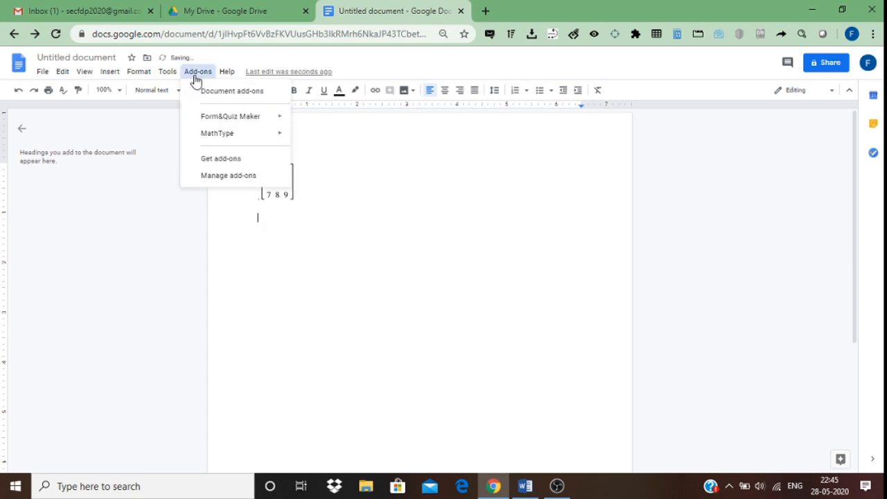
{"action": "mouse_move", "coordinate": [213, 136]}
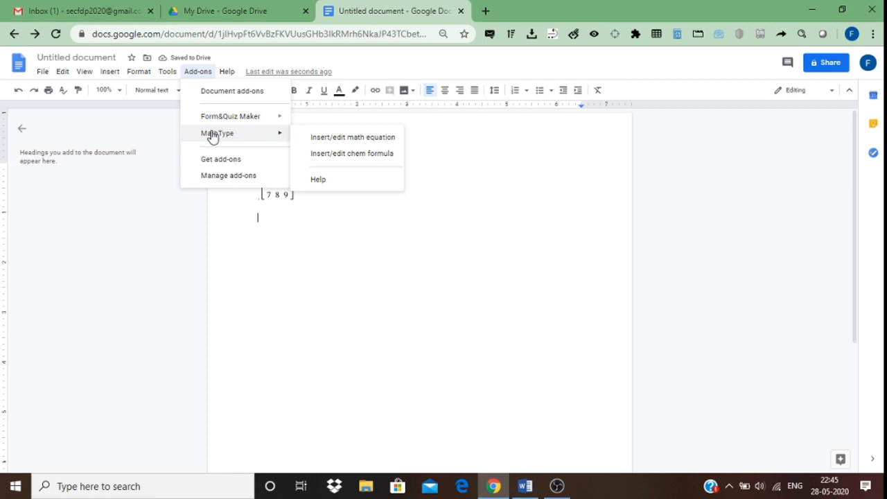
{"action": "left_click", "coordinate": [316, 140]}
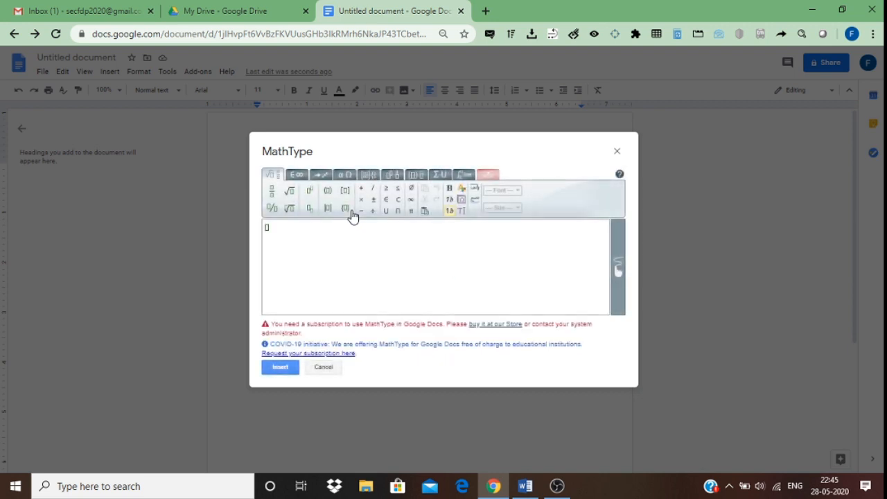
{"action": "left_click", "coordinate": [464, 176]}
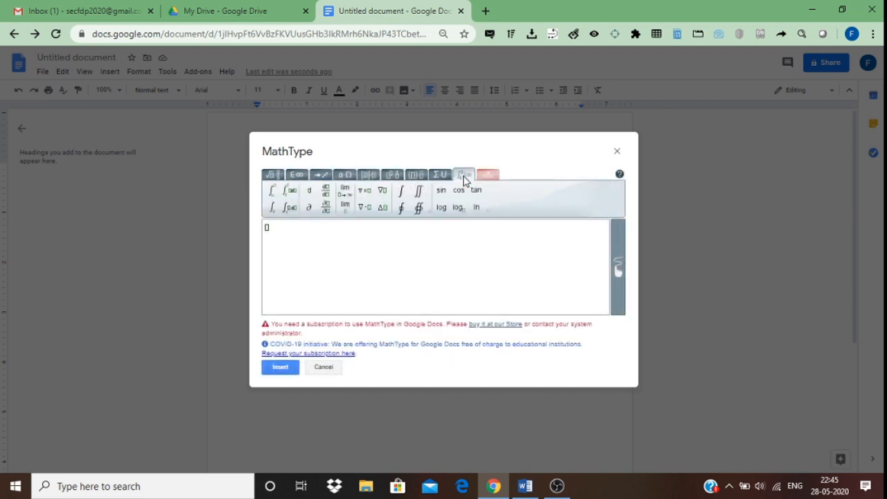
{"action": "left_click", "coordinate": [290, 194]}
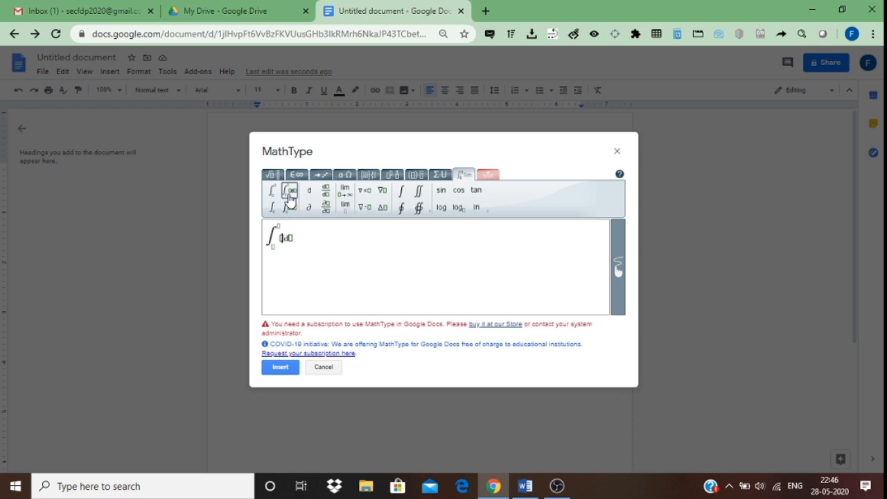
Step: Complete the integral with limits 1 and 2, integrand 2 and variable x, and insert it into the document
{"action": "left_click", "coordinate": [272, 250]}
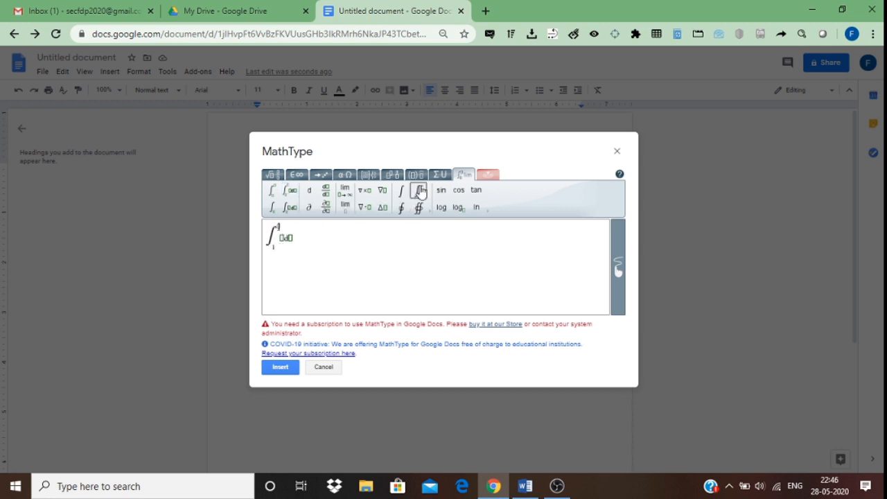
{"action": "type", "text": "2 "}
{"action": "type", "text": "2d"}
{"action": "key", "text": "Right"}
{"action": "type", "text": "x"}
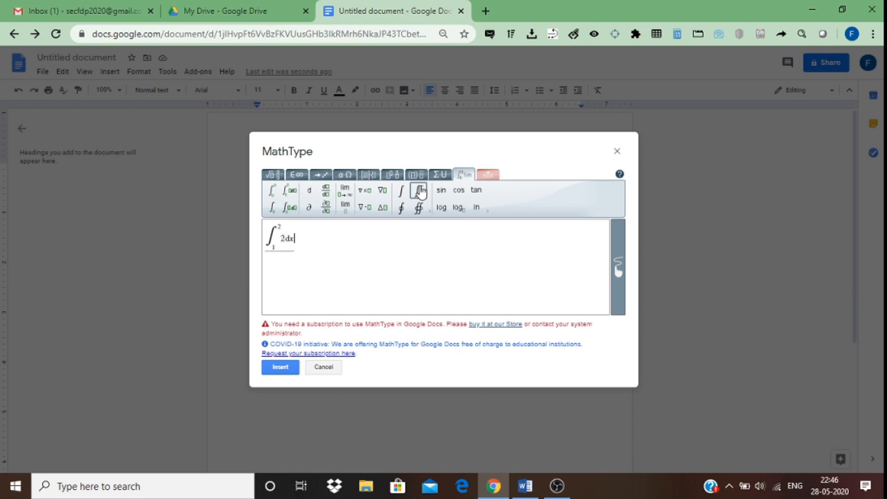
{"action": "left_click", "coordinate": [280, 365]}
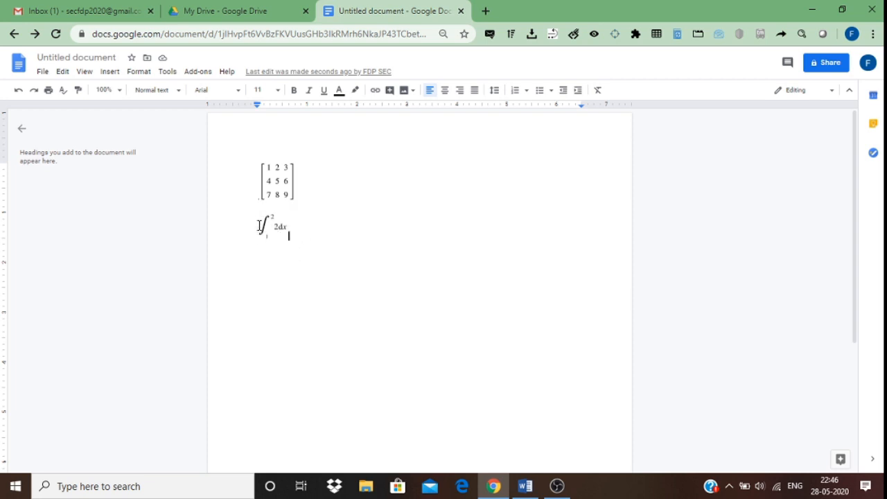
Step: Start a new MathType equation in handwriting mode and write the sum from 1 to 2 of x squared
{"action": "left_click", "coordinate": [199, 72]}
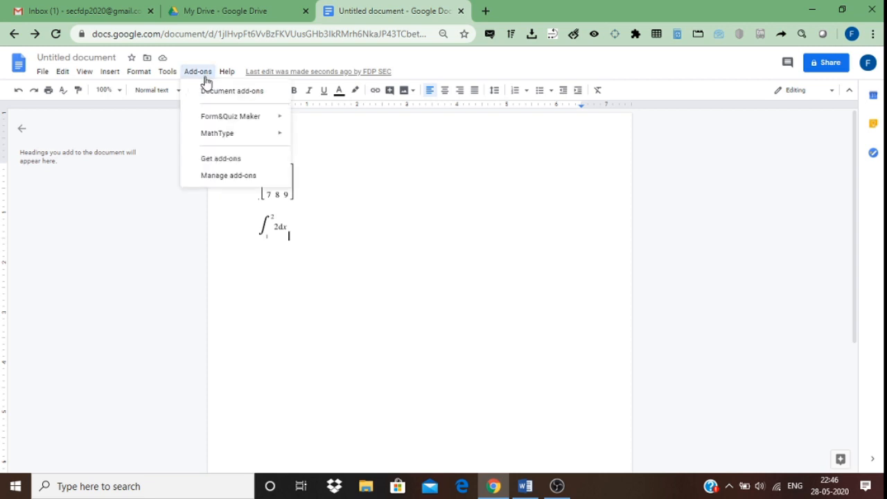
{"action": "mouse_move", "coordinate": [224, 144]}
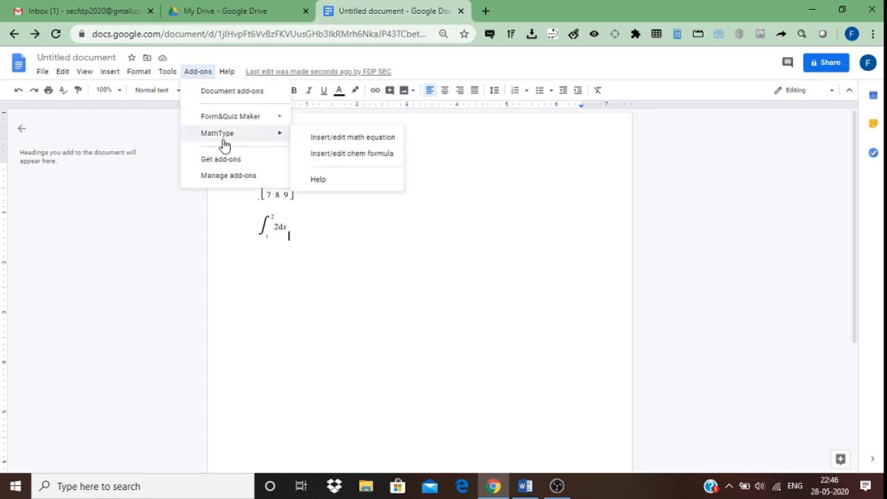
{"action": "left_click", "coordinate": [322, 141]}
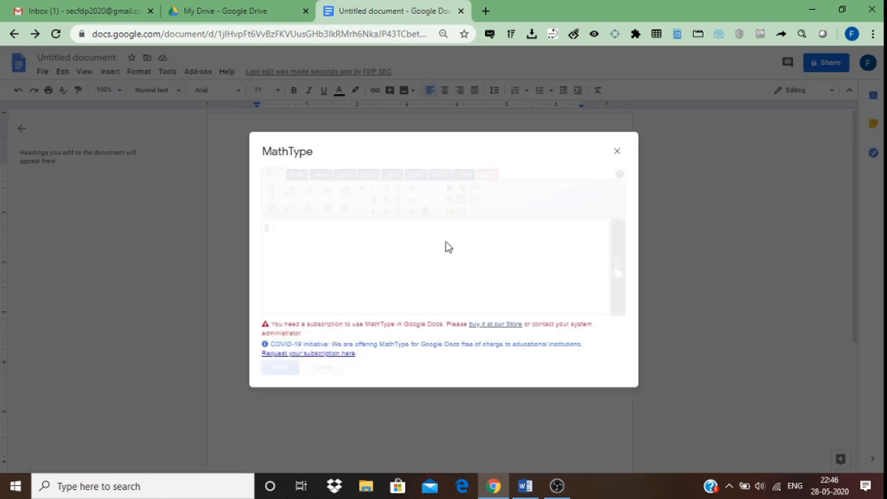
{"action": "left_click", "coordinate": [618, 281]}
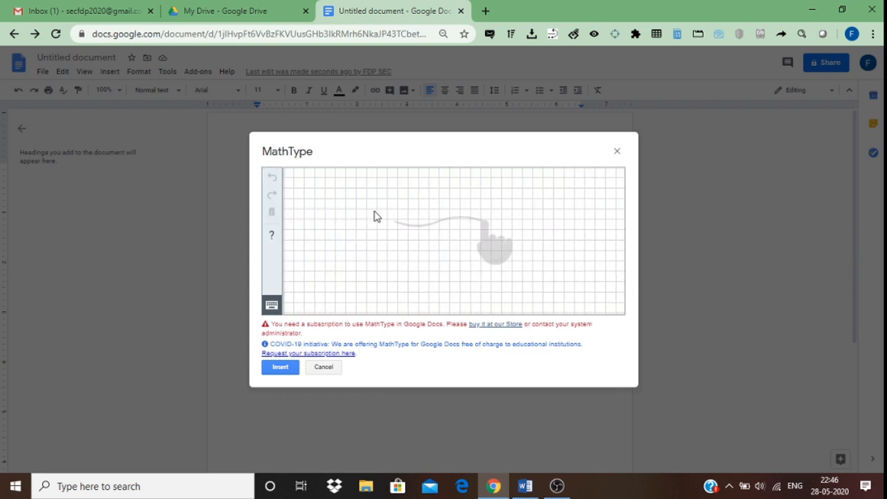
{"action": "mouse_move", "coordinate": [376, 211]}
{"action": "left_mouse_down"}
{"action": "mouse_move", "coordinate": [353, 226]}
{"action": "mouse_move", "coordinate": [374, 238]}
{"action": "mouse_move", "coordinate": [359, 248]}
{"action": "mouse_move", "coordinate": [383, 253]}
{"action": "mouse_move", "coordinate": [373, 269]}
{"action": "left_mouse_up"}
{"action": "mouse_move", "coordinate": [360, 193]}
{"action": "left_mouse_down"}
{"action": "mouse_move", "coordinate": [367, 201]}
{"action": "mouse_move", "coordinate": [357, 206]}
{"action": "mouse_move", "coordinate": [375, 204]}
{"action": "left_mouse_up"}
{"action": "mouse_move", "coordinate": [392, 234]}
{"action": "left_mouse_down"}
{"action": "mouse_move", "coordinate": [399, 248]}
{"action": "mouse_move", "coordinate": [396, 240]}
{"action": "mouse_move", "coordinate": [391, 247]}
{"action": "mouse_move", "coordinate": [406, 246]}
{"action": "left_mouse_up"}
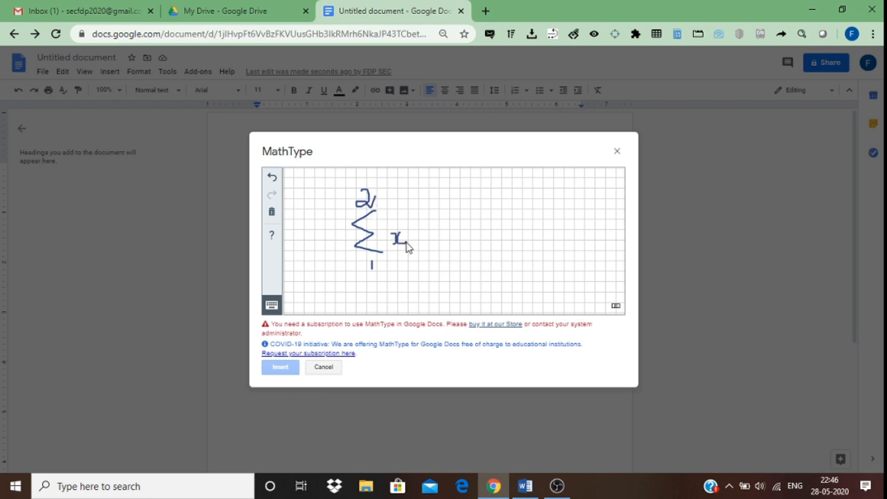
{"action": "mouse_move", "coordinate": [406, 215]}
{"action": "left_mouse_down"}
{"action": "mouse_move", "coordinate": [409, 226]}
{"action": "mouse_move", "coordinate": [421, 222]}
{"action": "left_mouse_up"}
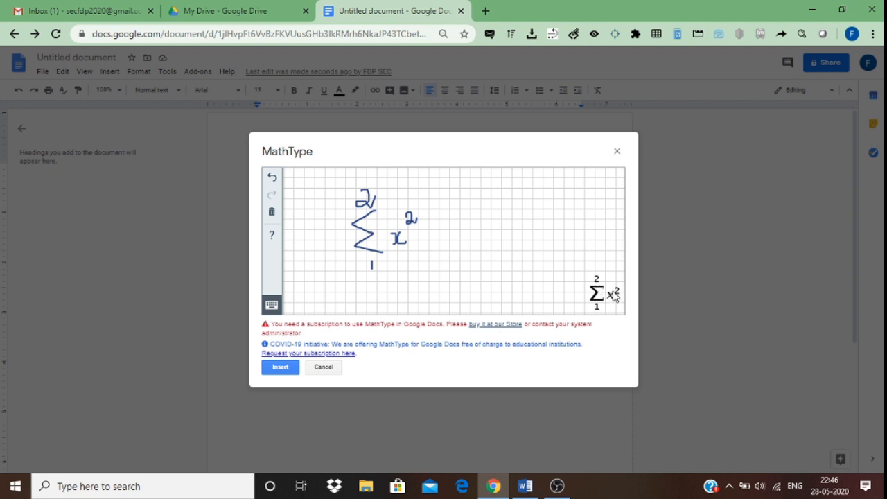
Step: Insert the handwritten summation into the document and move it in front of the integral
{"action": "left_click", "coordinate": [280, 367]}
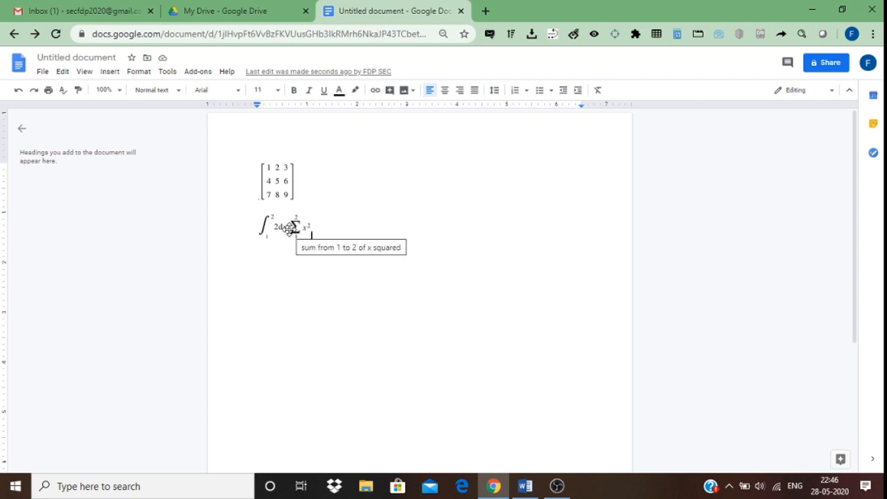
{"action": "left_click_drag", "start_coordinate": [295, 228], "coordinate": [277, 263]}
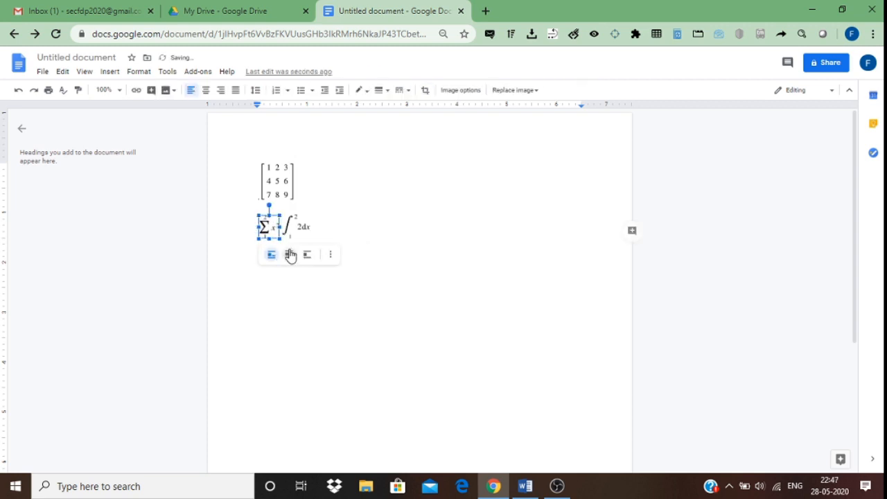
{"action": "left_click", "coordinate": [358, 229]}
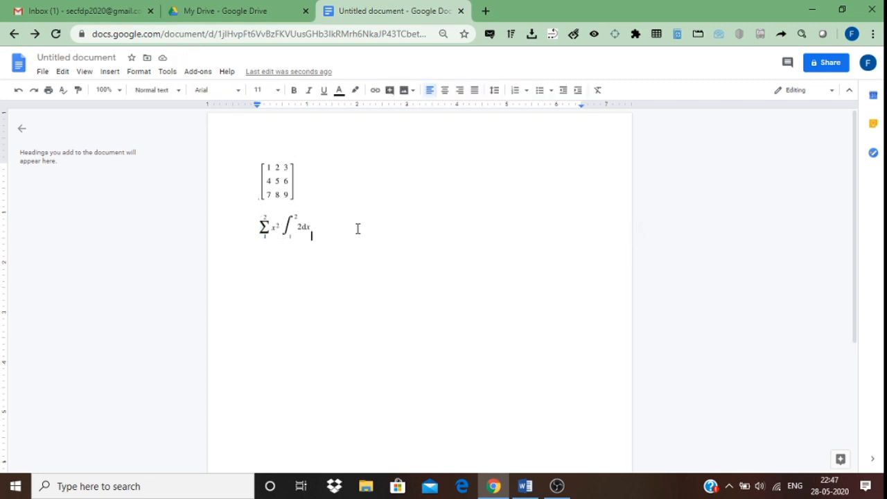
Step: Open the Form&Quiz Maker sidebar and delete the matrix, summation and integral from the document
{"action": "key", "text": "Return"}
{"action": "left_click", "coordinate": [206, 73]}
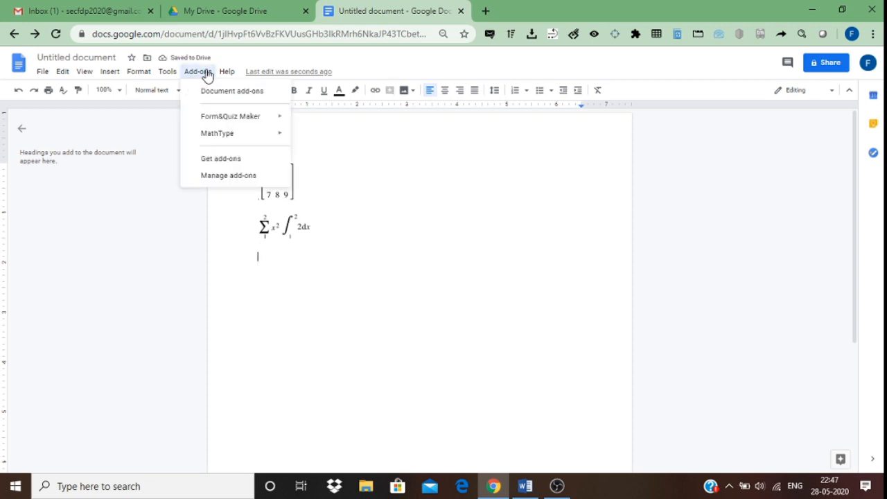
{"action": "mouse_move", "coordinate": [230, 124]}
{"action": "mouse_move", "coordinate": [216, 139]}
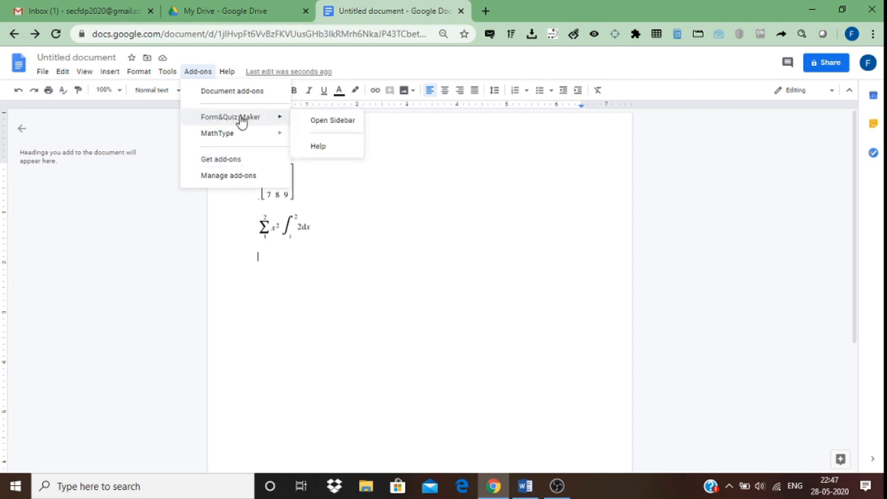
{"action": "left_click", "coordinate": [326, 121]}
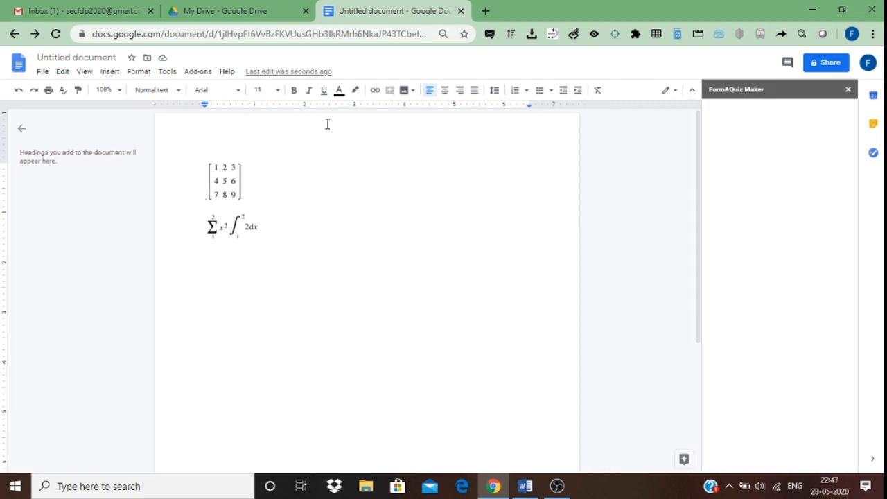
{"action": "left_click_drag", "start_coordinate": [272, 223], "coordinate": [209, 165]}
{"action": "key", "text": "Delete"}
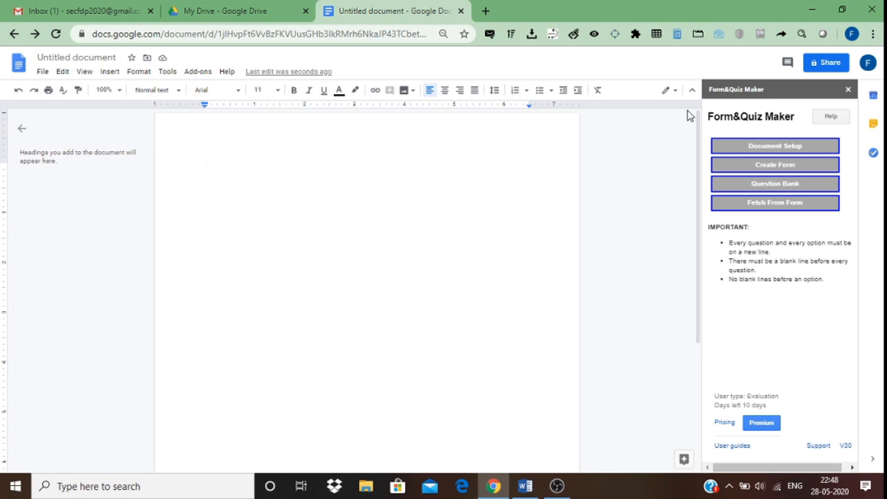
Step: Enter the heading REGISTRATION FORM in the document, followed by the lines NAME and EMAIL ID
{"action": "type", "text": "REGISTRA"}
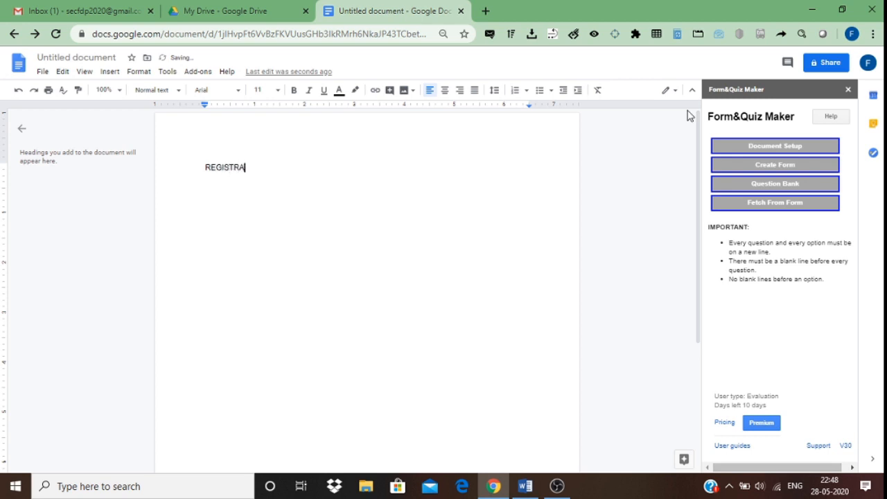
{"action": "type", "text": "TION FORM"}
{"action": "key", "text": "Return"}
{"action": "type", "text": "NAME"}
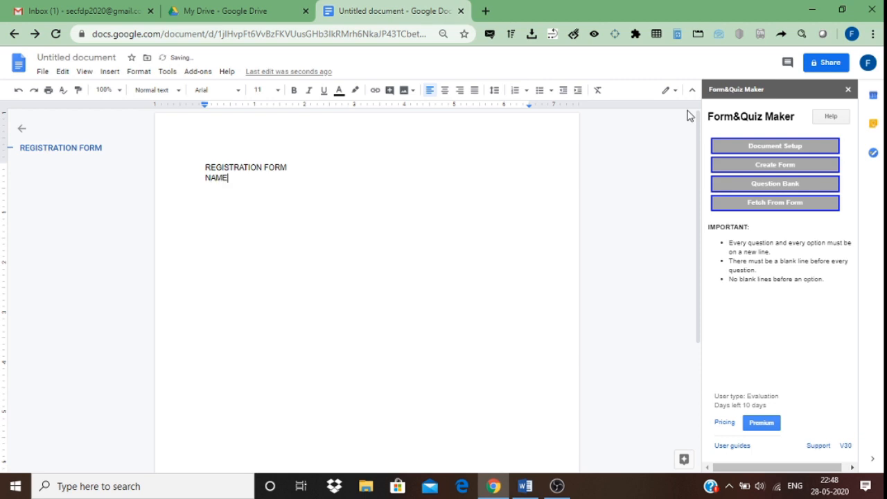
{"action": "key", "text": "Return"}
{"action": "type", "text": "EMAIL"}
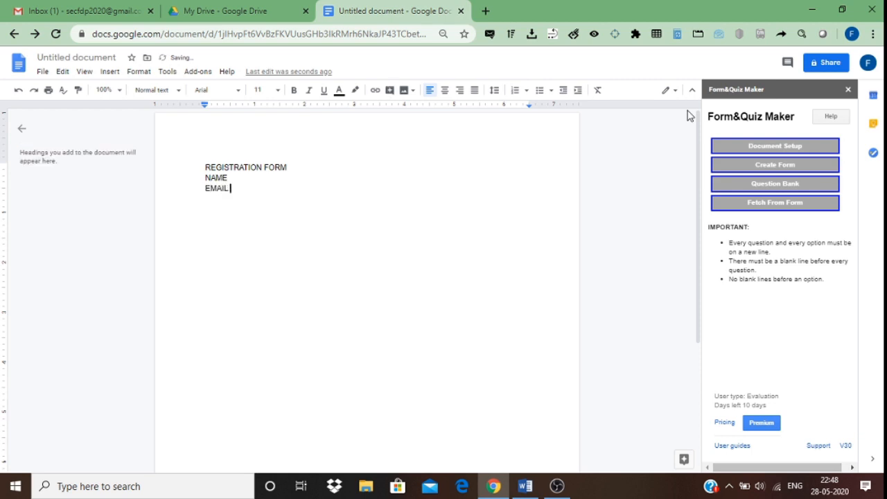
{"action": "type", "text": " ID"}
{"action": "key", "text": "Return"}
Step: Add the lines MOBILE NO and INSTITUTION NAME below EMAIL ID
{"action": "type", "text": "MOBILE NO"}
{"action": "key", "text": "Return"}
{"action": "type", "text": "INSTUTIO"}
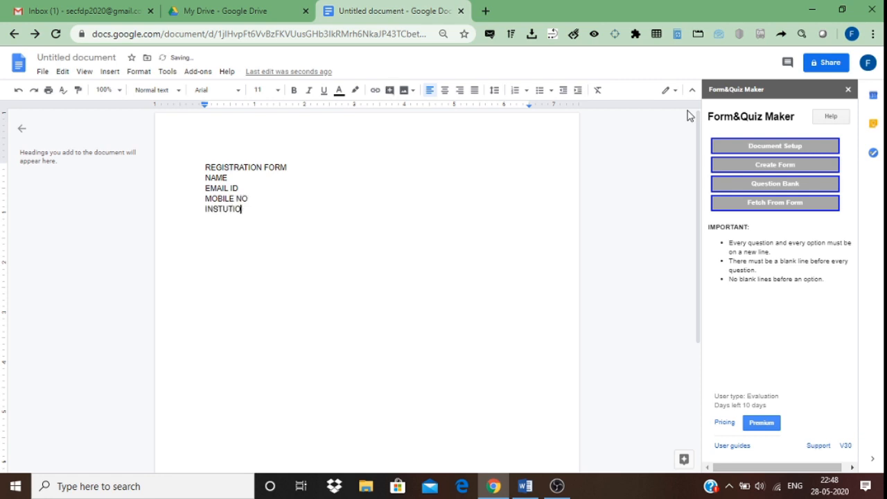
{"action": "key", "text": "BackSpace"}
{"action": "key", "text": "BackSpace"}
{"action": "key", "text": "BackSpace"}
{"action": "key", "text": "BackSpace"}
{"action": "type", "text": "ITUTION NAME"}
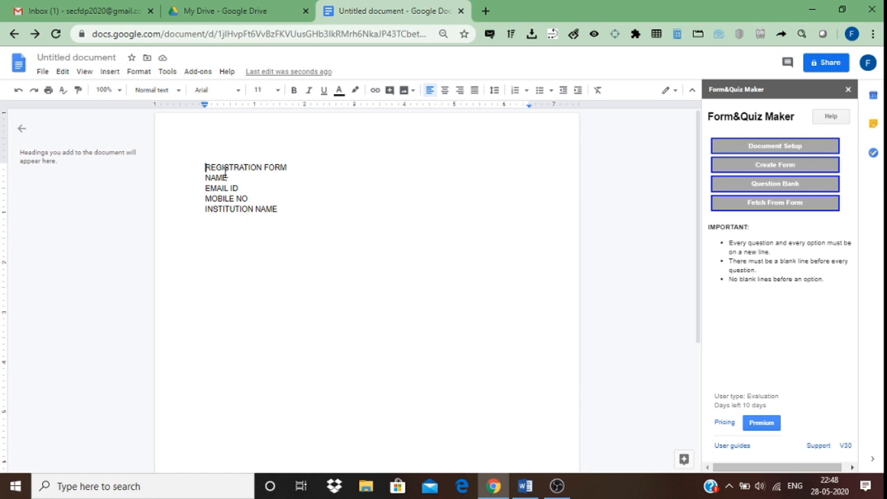
Step: Place the cursor at the start of the REGISTRATION FORM line and open the add-on's Document Setup options
{"action": "left_click_drag", "start_coordinate": [203, 167], "coordinate": [292, 167]}
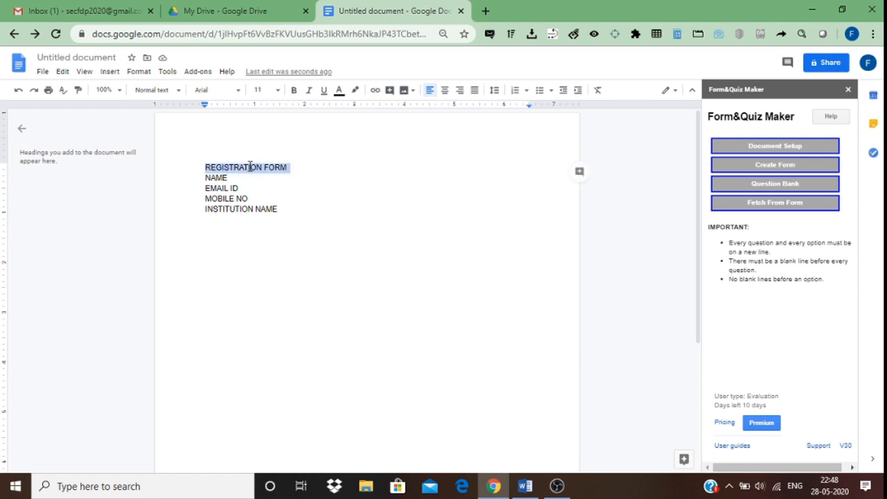
{"action": "left_click", "coordinate": [206, 168]}
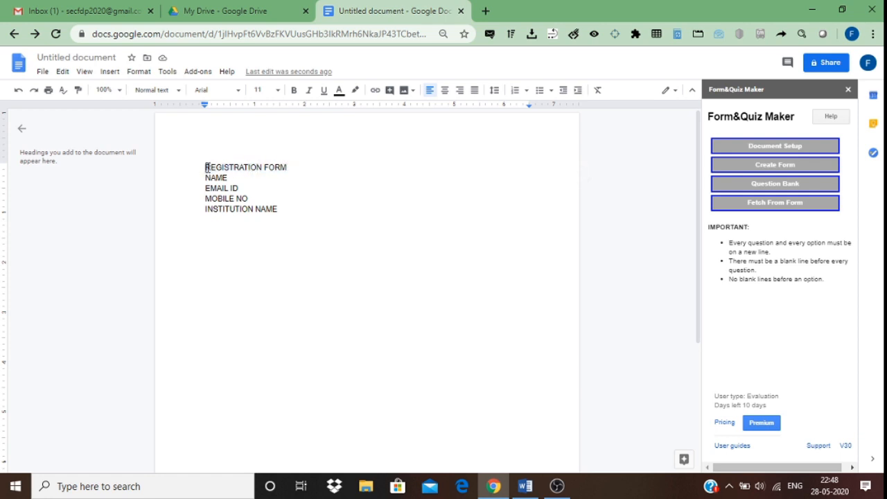
{"action": "left_click", "coordinate": [730, 147]}
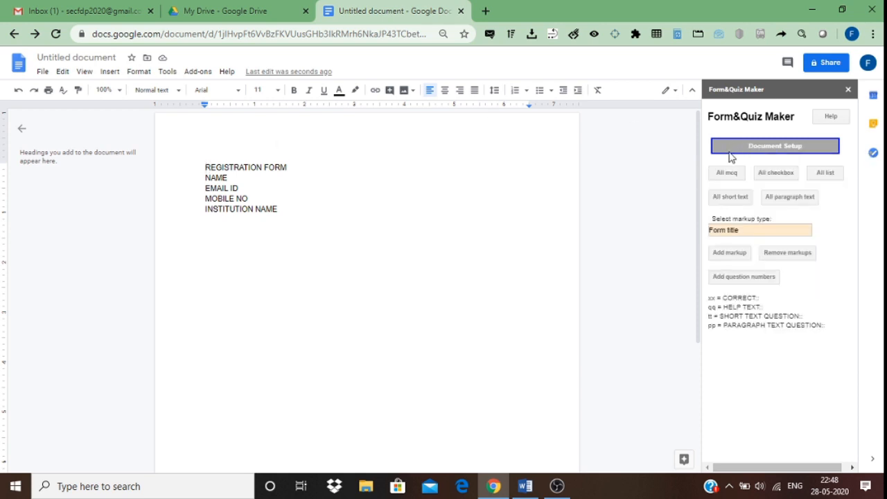
{"action": "left_click", "coordinate": [718, 232]}
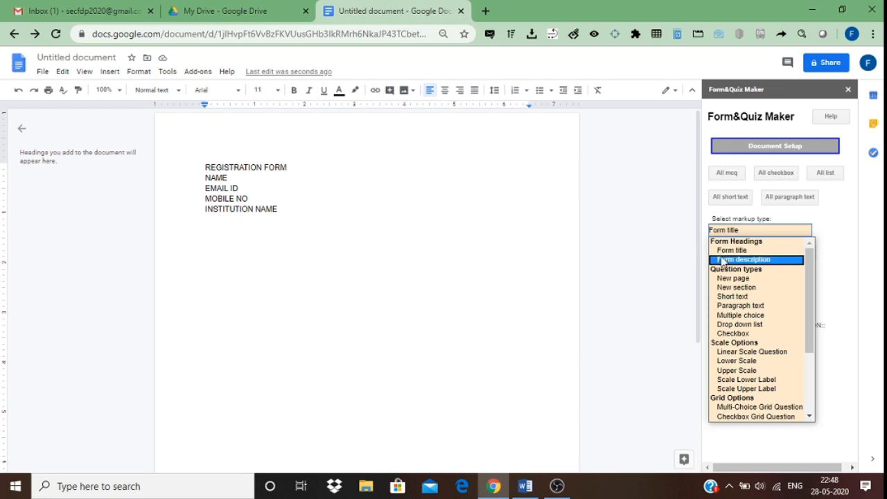
{"action": "left_click", "coordinate": [725, 259]}
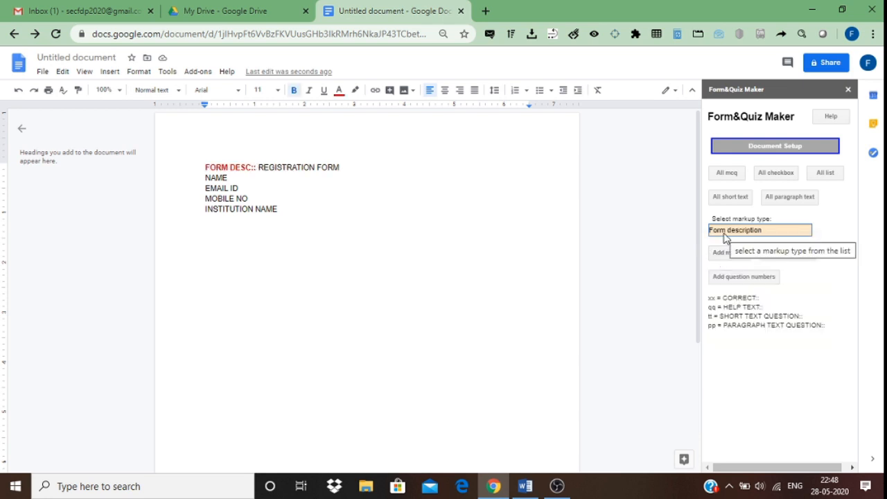
{"action": "left_click_drag", "start_coordinate": [257, 167], "coordinate": [205, 166]}
{"action": "key", "text": "BackSpace"}
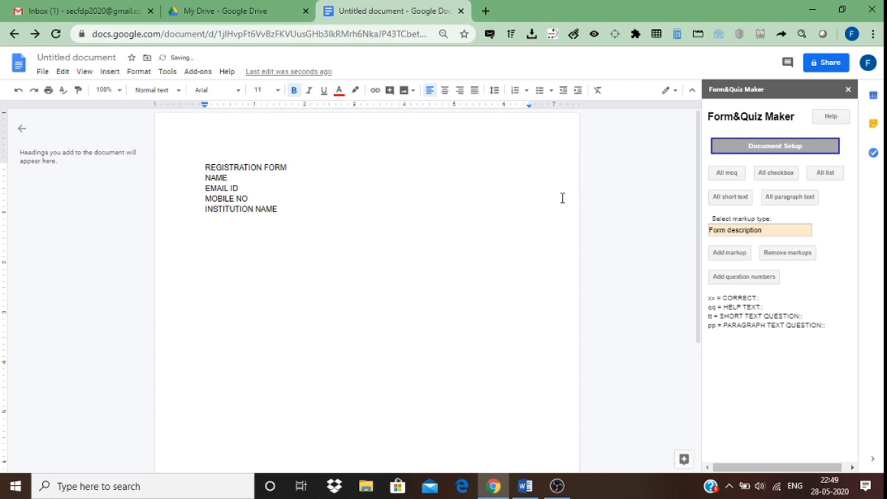
Step: Mark the REGISTRATION FORM line with the Form title markup
{"action": "left_click", "coordinate": [746, 232]}
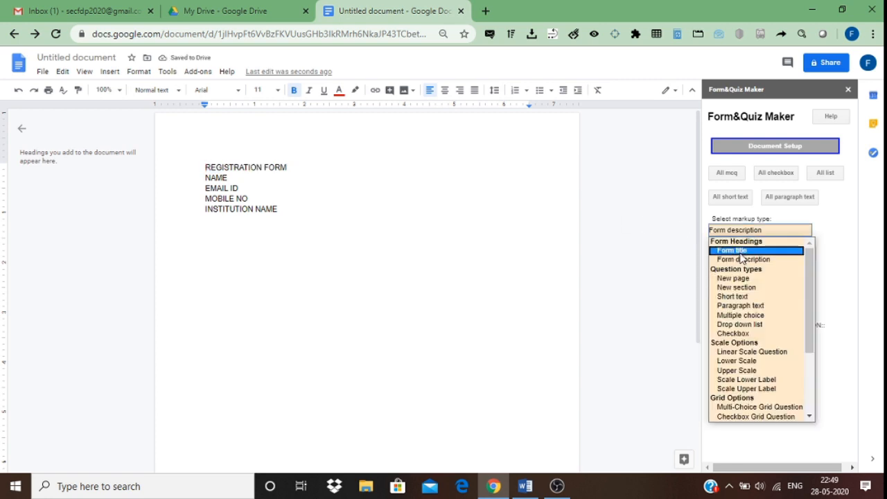
{"action": "left_click", "coordinate": [741, 251]}
{"action": "left_click", "coordinate": [729, 253]}
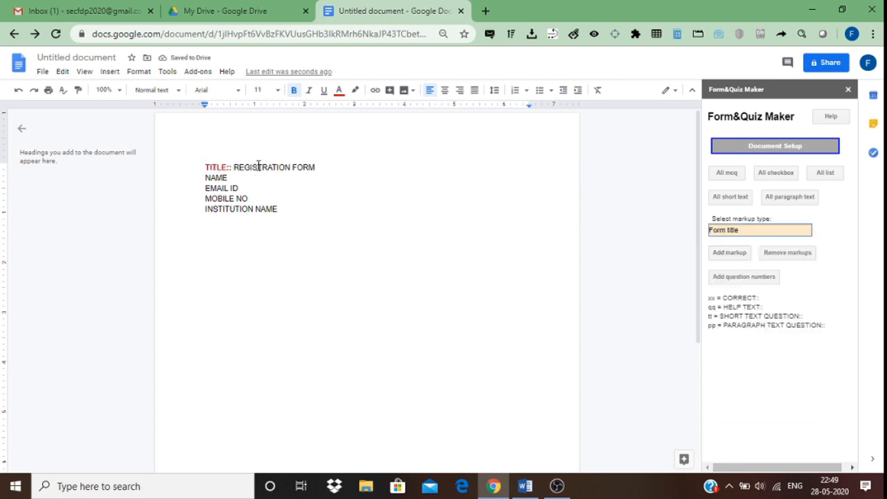
Step: Mark the NAME, EMAIL ID, MOBILE NO and INSTITUTION NAME lines as short text questions
{"action": "left_click", "coordinate": [205, 178]}
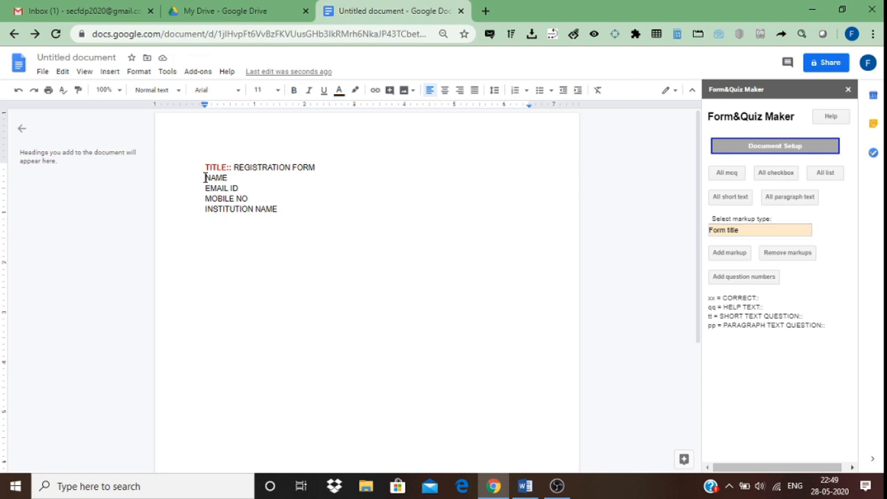
{"action": "left_click", "coordinate": [742, 233]}
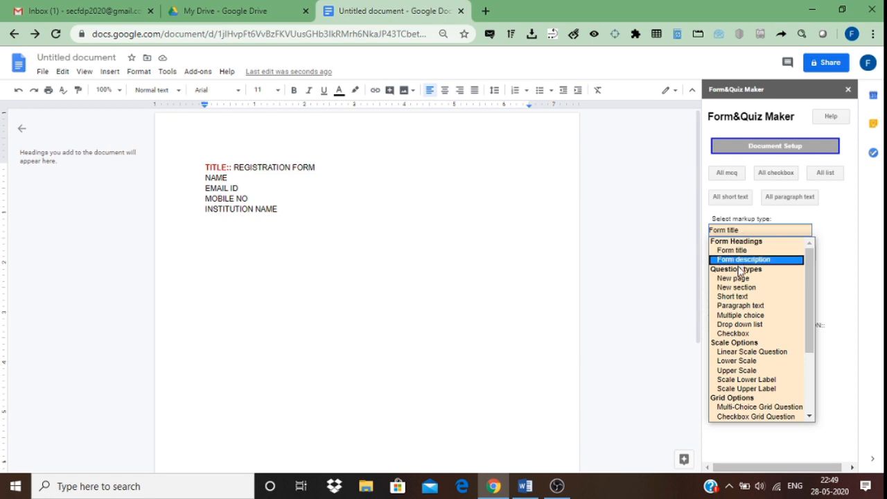
{"action": "left_click", "coordinate": [740, 296]}
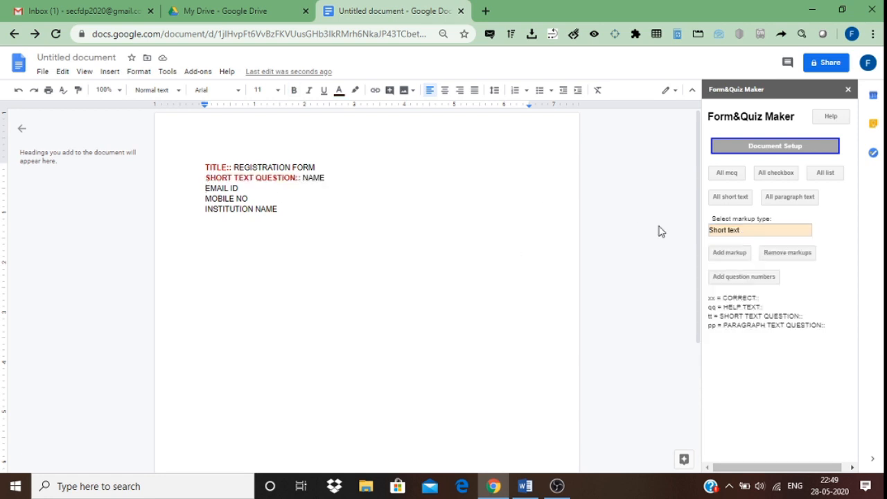
{"action": "left_click", "coordinate": [729, 230]}
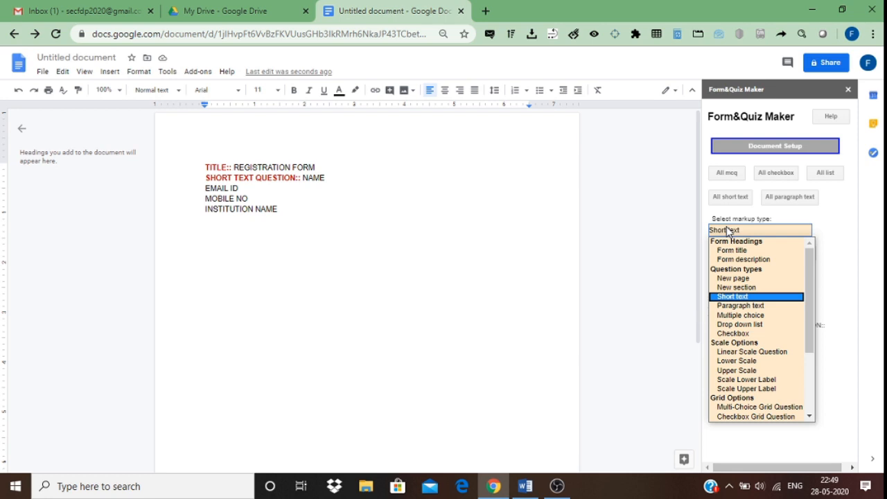
{"action": "left_click", "coordinate": [735, 298]}
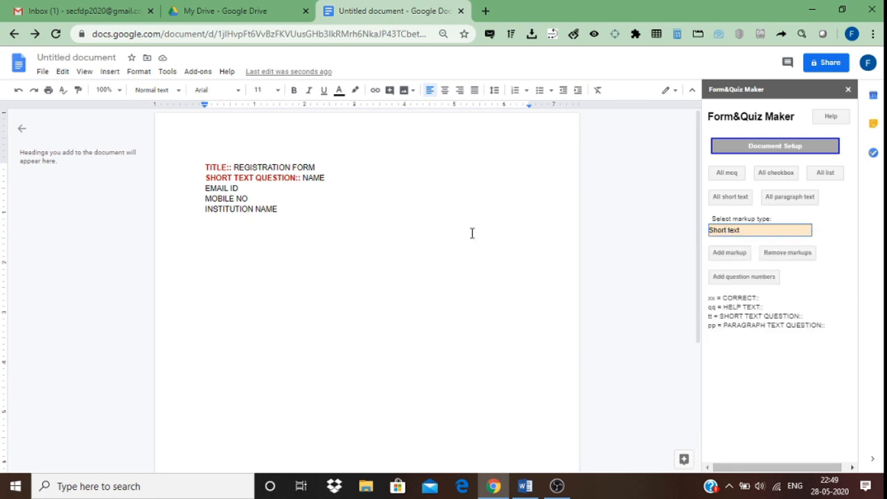
{"action": "left_click", "coordinate": [729, 254]}
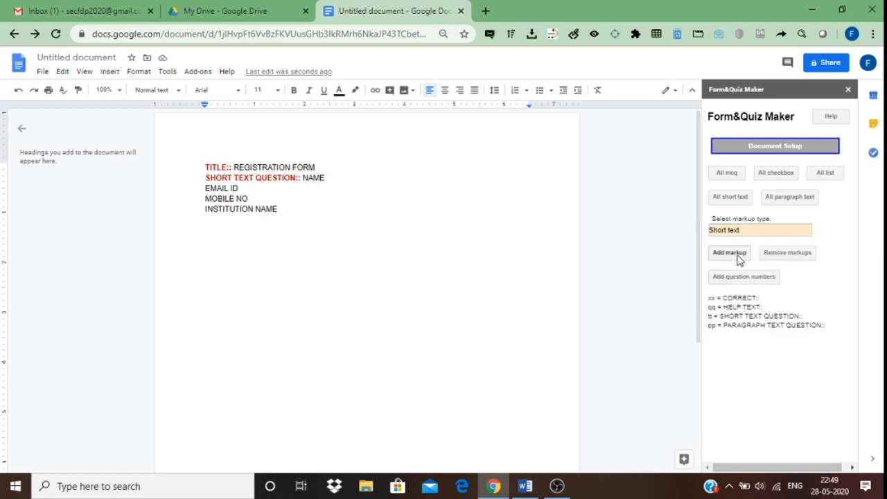
{"action": "left_click", "coordinate": [206, 199]}
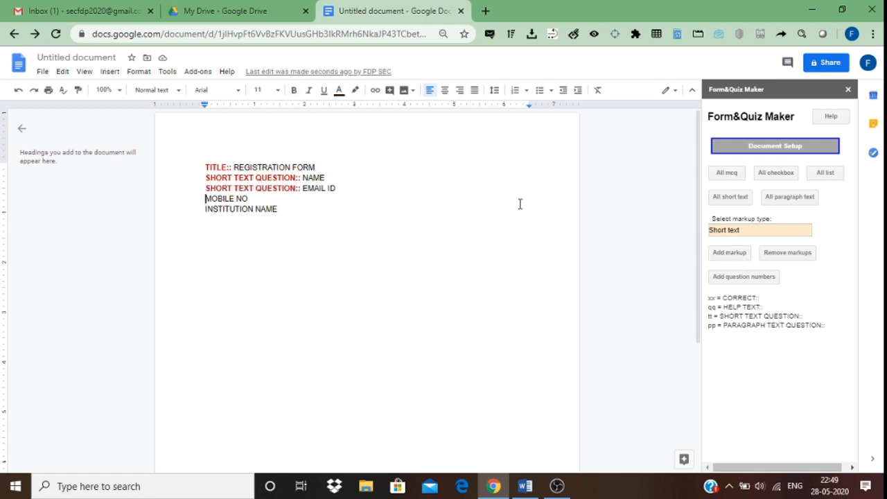
{"action": "left_click", "coordinate": [726, 255]}
{"action": "left_click", "coordinate": [201, 210]}
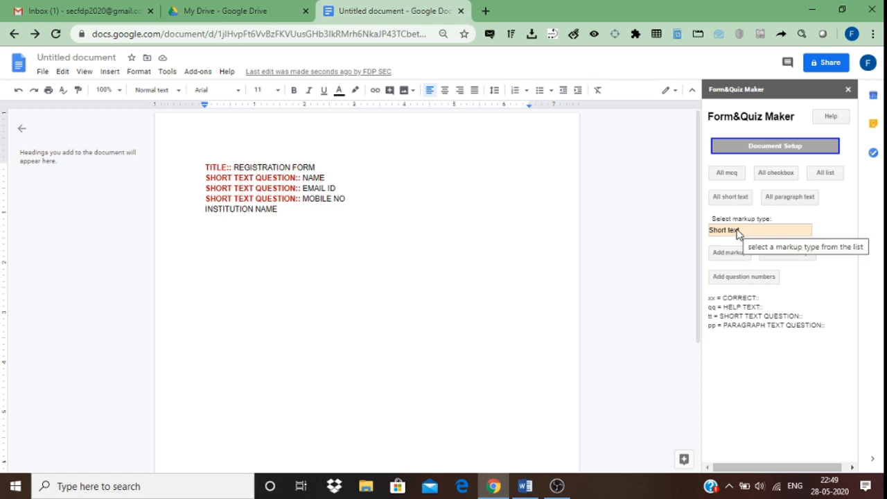
{"action": "left_click", "coordinate": [728, 261]}
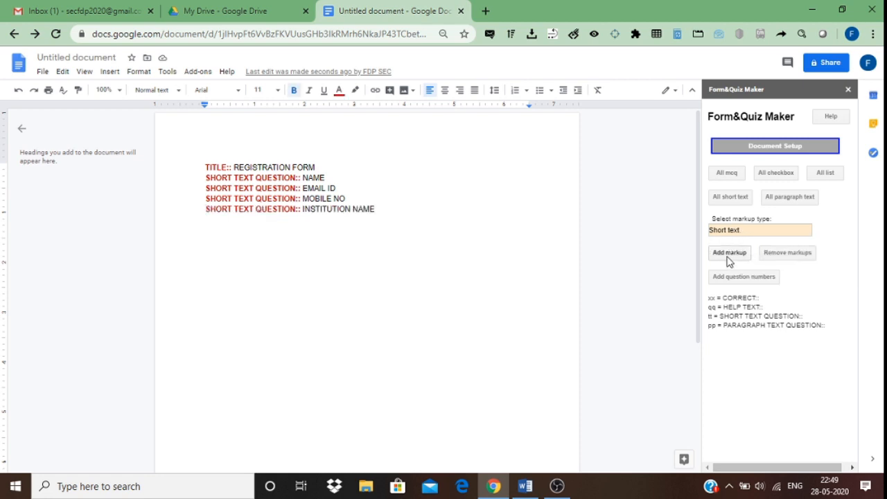
Step: Create the form with only required questions enabled, email collection, domain restriction and shuffling off, and default quiz points 0
{"action": "left_click", "coordinate": [755, 145]}
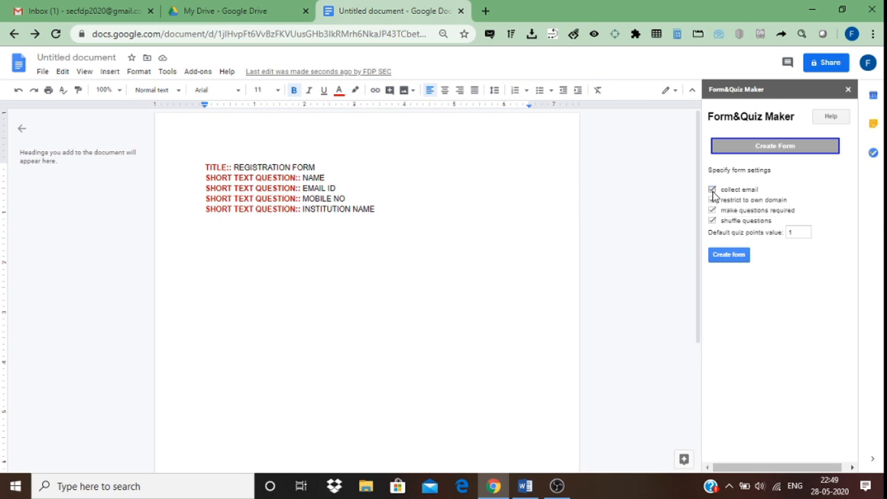
{"action": "left_click", "coordinate": [713, 191]}
{"action": "left_click", "coordinate": [713, 210]}
{"action": "double_click", "coordinate": [797, 233]}
{"action": "key", "text": "BackSpace"}
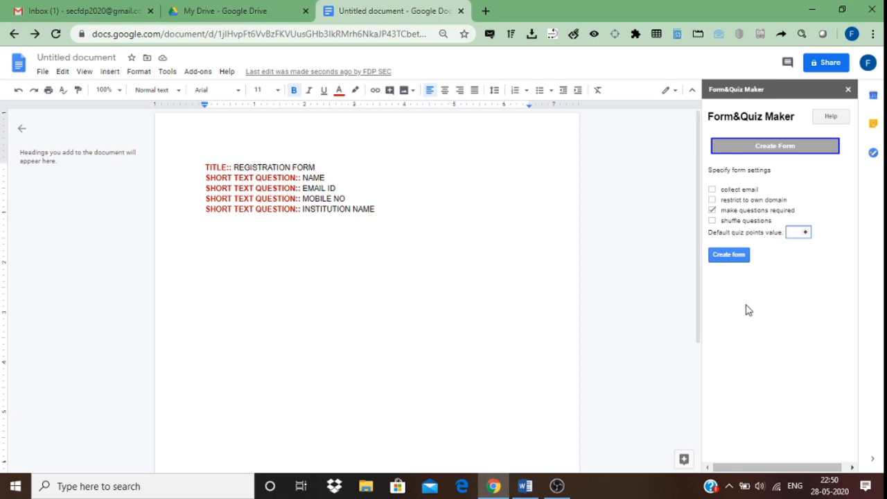
{"action": "left_click", "coordinate": [739, 260]}
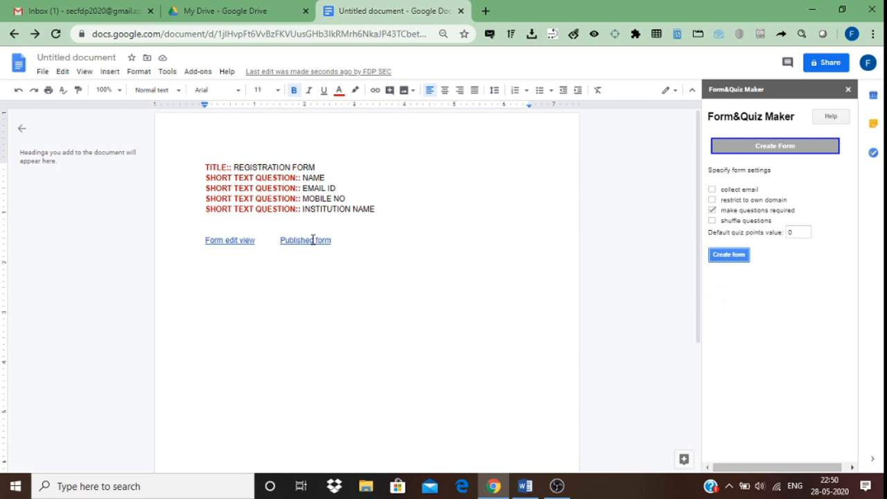
Step: Open the generated registration form through its edit view link and compare its questions with the document
{"action": "left_click", "coordinate": [233, 240]}
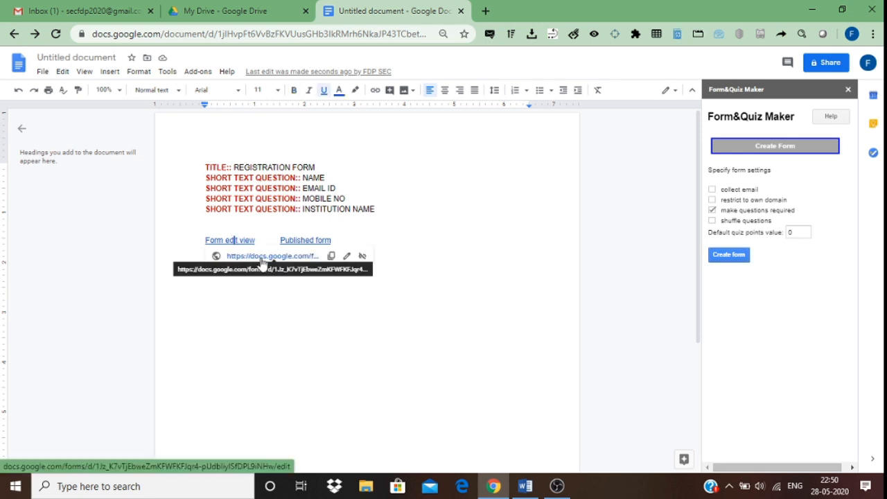
{"action": "left_click", "coordinate": [262, 257]}
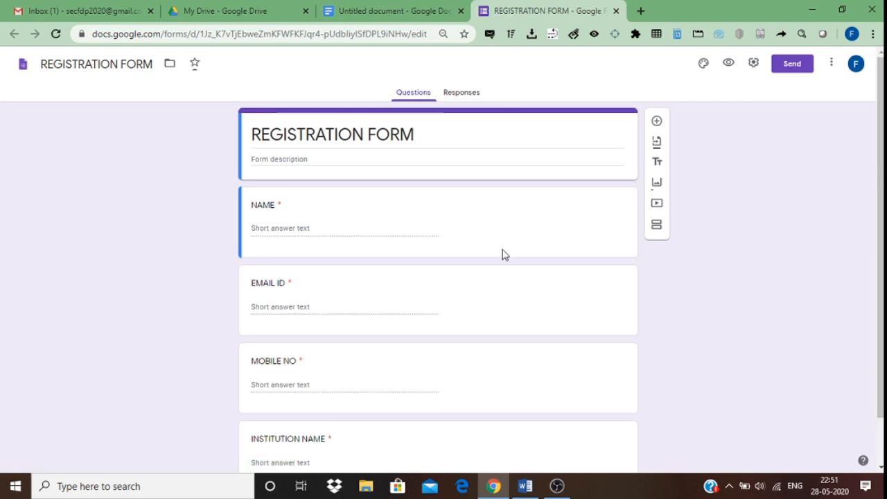
{"action": "left_click", "coordinate": [416, 12]}
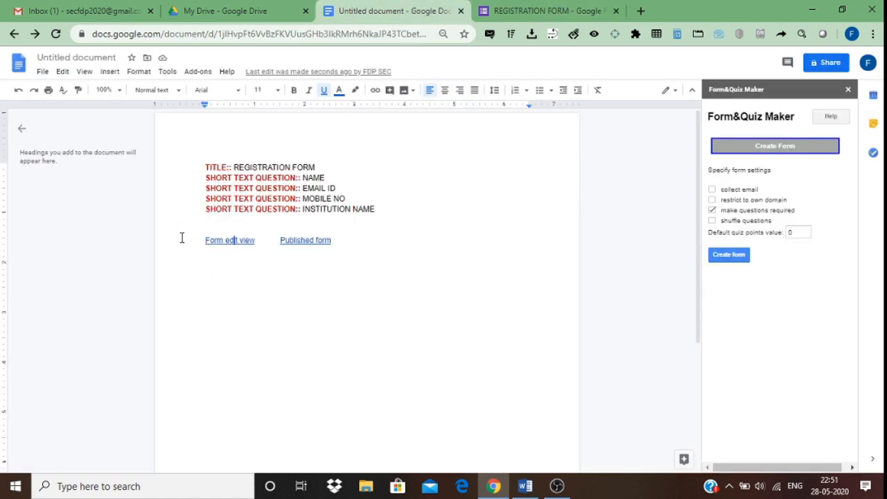
{"action": "left_click", "coordinate": [527, 11]}
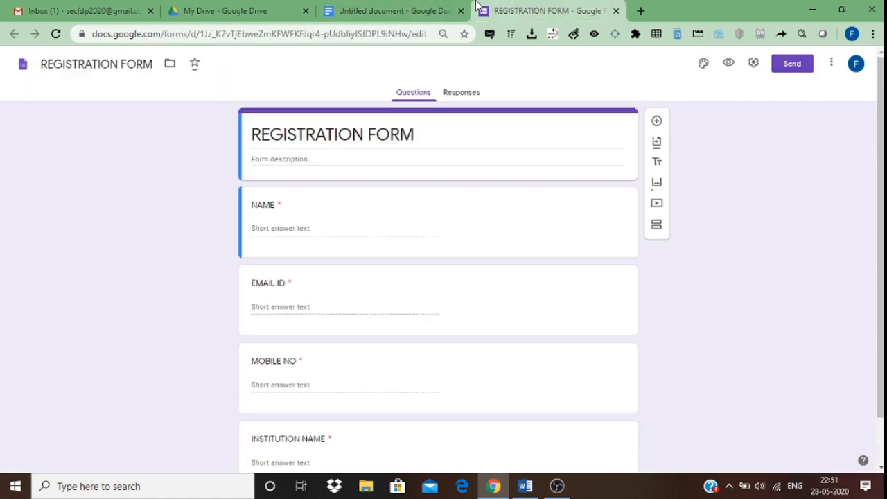
Step: Return to the document, delete all the registration form text and form links, and close the Form&Quiz Maker sidebar
{"action": "left_click", "coordinate": [405, 7]}
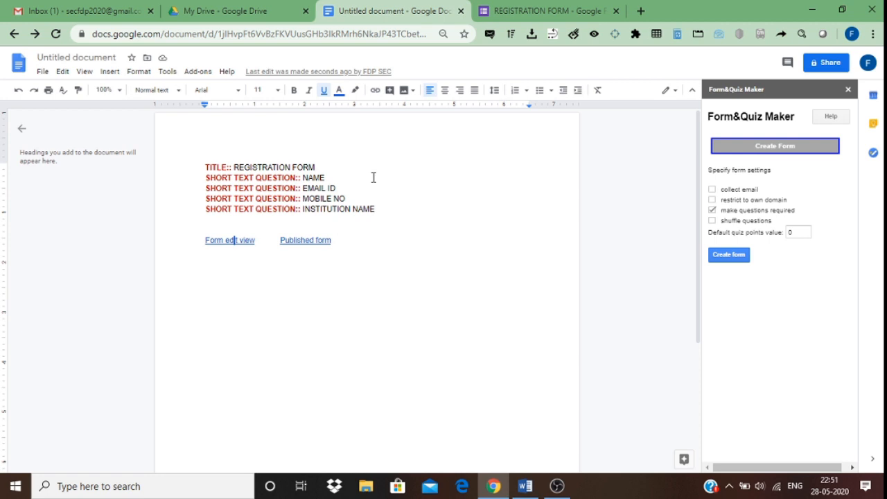
{"action": "left_click", "coordinate": [382, 208]}
{"action": "left_click", "coordinate": [365, 242]}
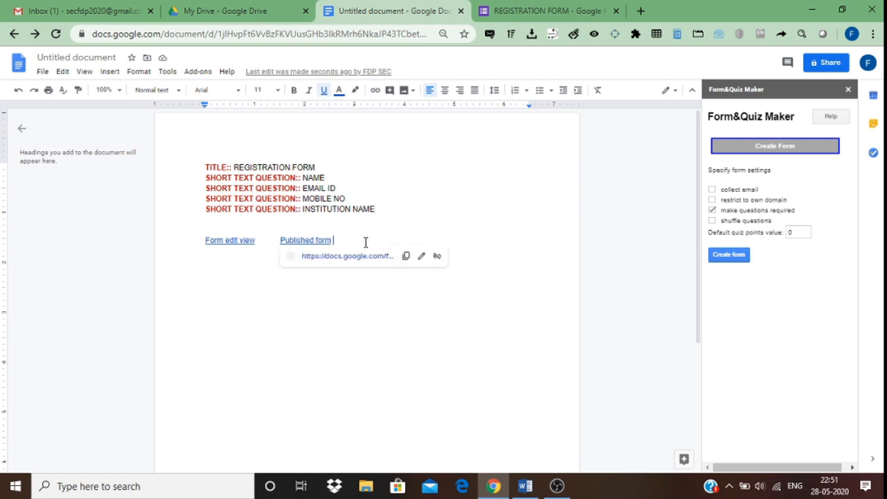
{"action": "key", "text": "Return"}
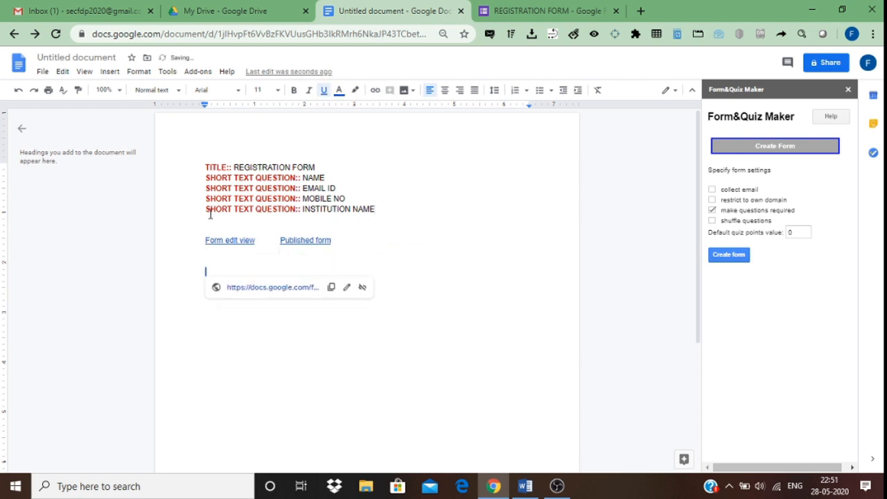
{"action": "left_click_drag", "start_coordinate": [204, 164], "coordinate": [370, 257]}
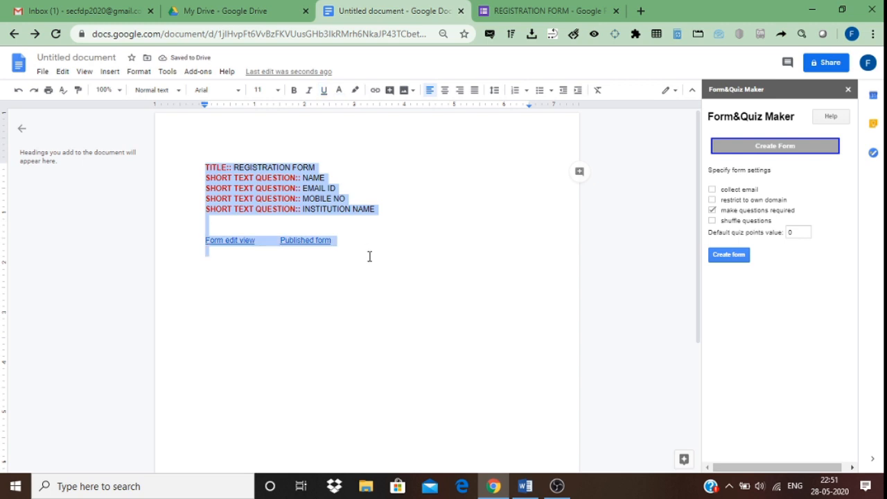
{"action": "key", "text": "Delete"}
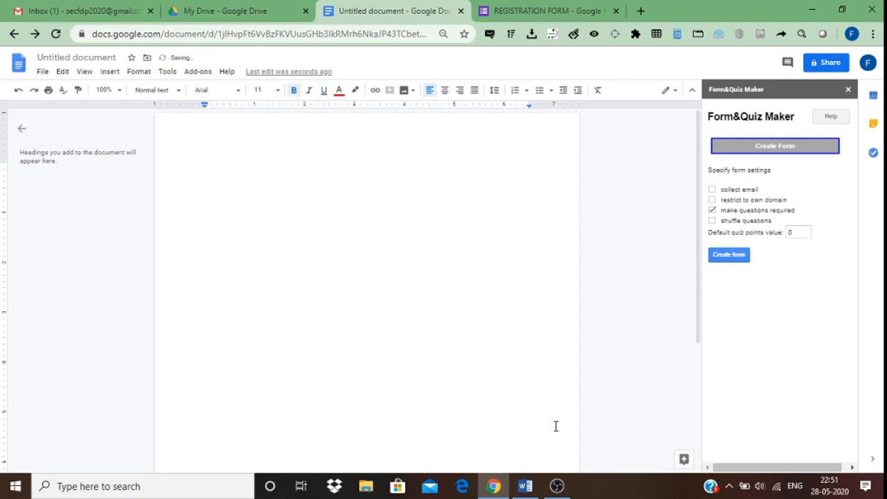
{"action": "left_click", "coordinate": [848, 90]}
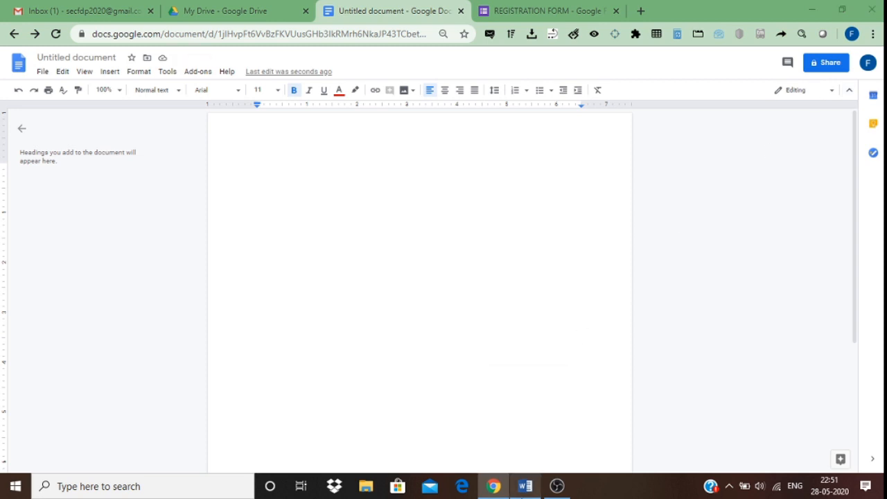
Step: Copy the entire MCQ ON COVID-19 quiz from the Word document into the empty Google Docs document
{"action": "left_click", "coordinate": [525, 486]}
{"action": "left_click", "coordinate": [307, 297]}
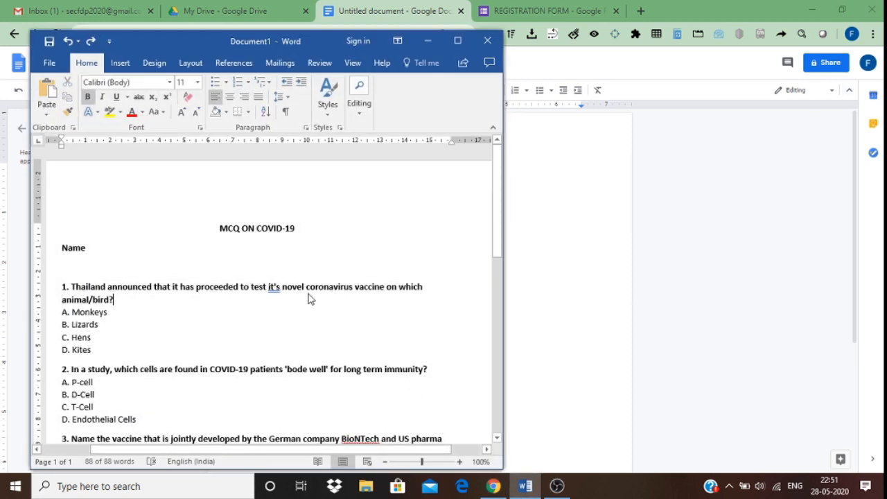
{"action": "key", "text": "ctrl+a"}
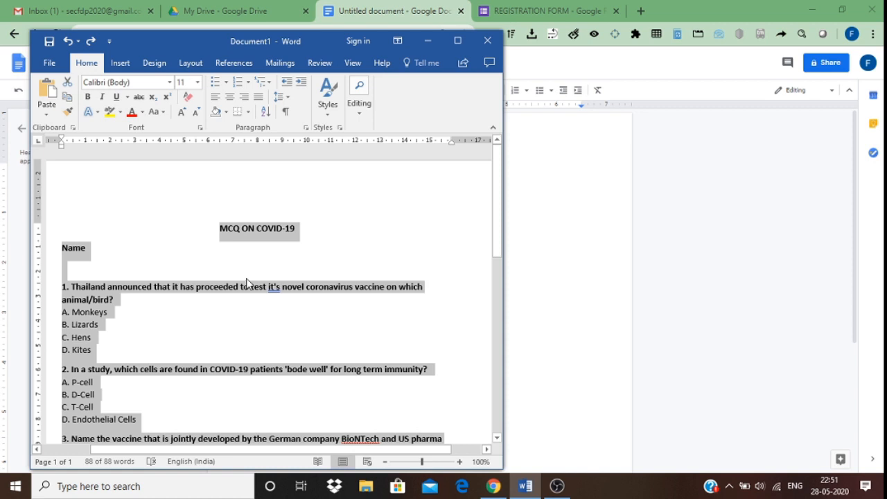
{"action": "left_click", "coordinate": [525, 232]}
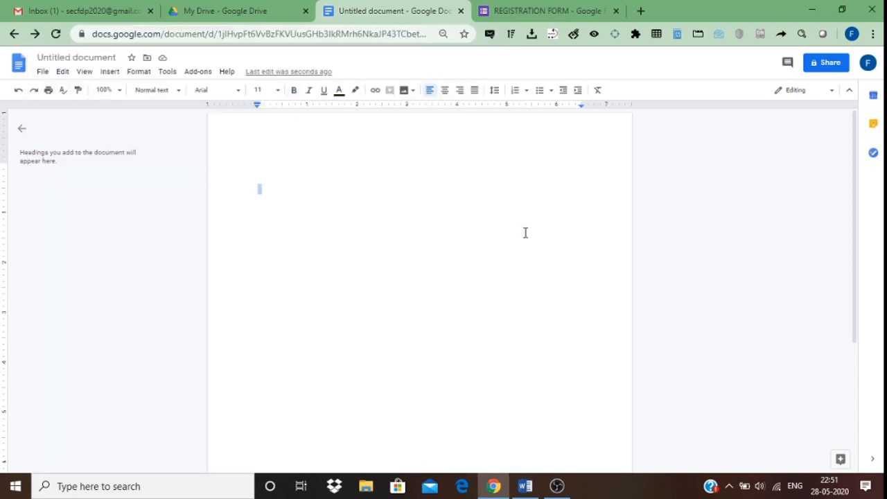
{"action": "type", "text": "1. Thailand announced that it has proceeded to test it's novel coronavirus vaccine on which animal/bird? A. Monkeys B. Lizards C. Hens D. Kites 2. In a study, which cells are found in COVID-19 patients 'bode well' for long term immunity? A. P-cell B. D-Cell C. T-Cell D. Endothelial Cells 3. Name the vaccine that is jointly developed by the German company BioNTech and US pharma giant Pfizer for COVID-19? A. BNT162 B. PICOVACC C. Both A and B D. Neither A nor B"}
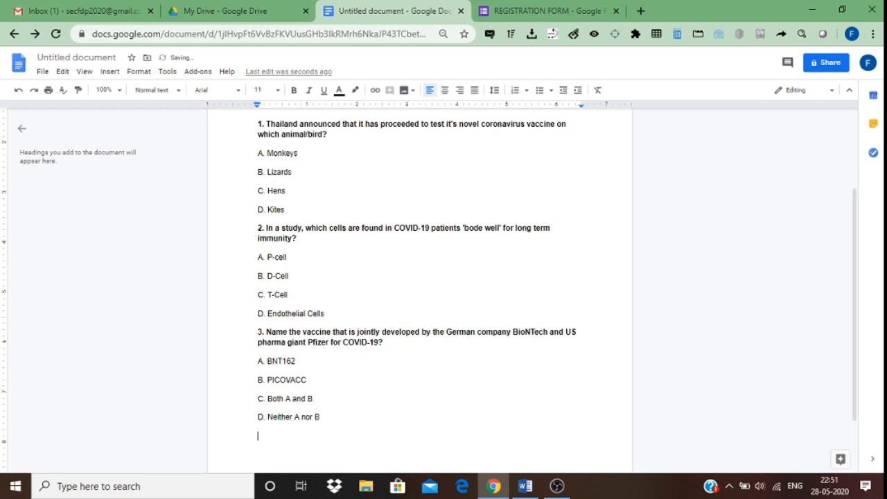
{"action": "scroll", "coordinate": [852, 170], "scroll_direction": "up", "scroll_amount": 3}
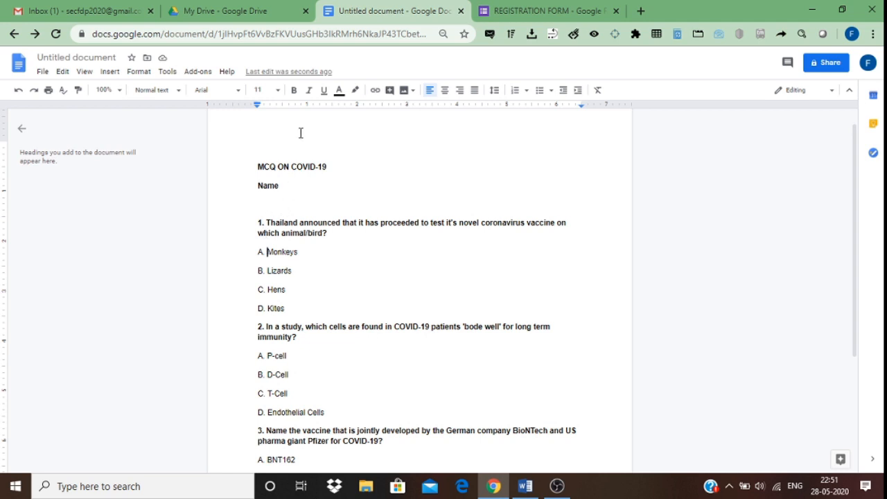
Step: Open the Form&Quiz Maker sidebar and mark the MCQ ON COVID-19 line with the Form title markup
{"action": "left_click", "coordinate": [197, 72]}
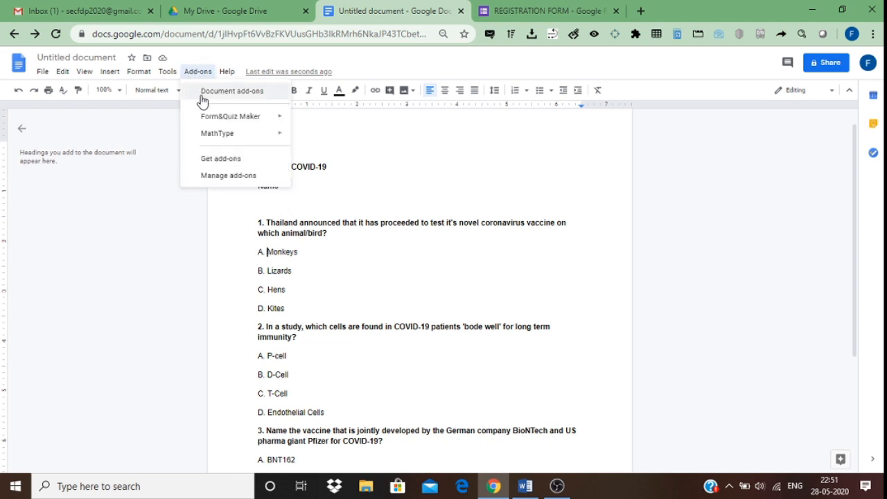
{"action": "mouse_move", "coordinate": [206, 117]}
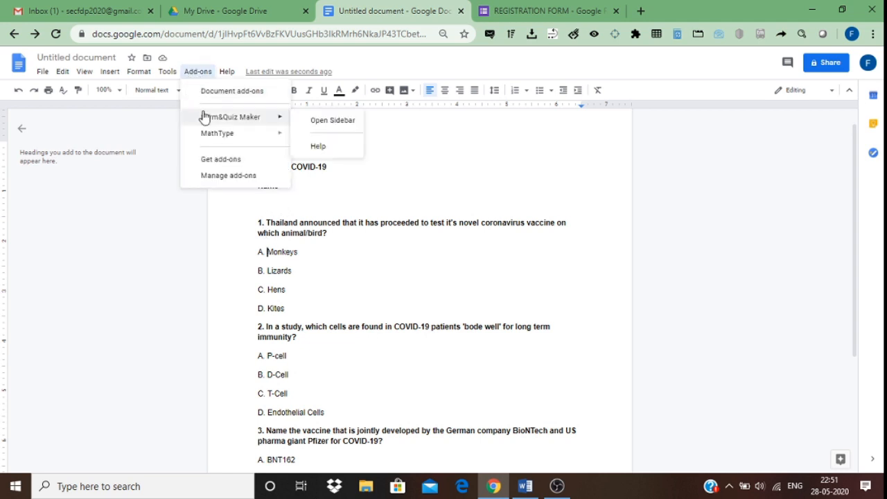
{"action": "left_click", "coordinate": [326, 120]}
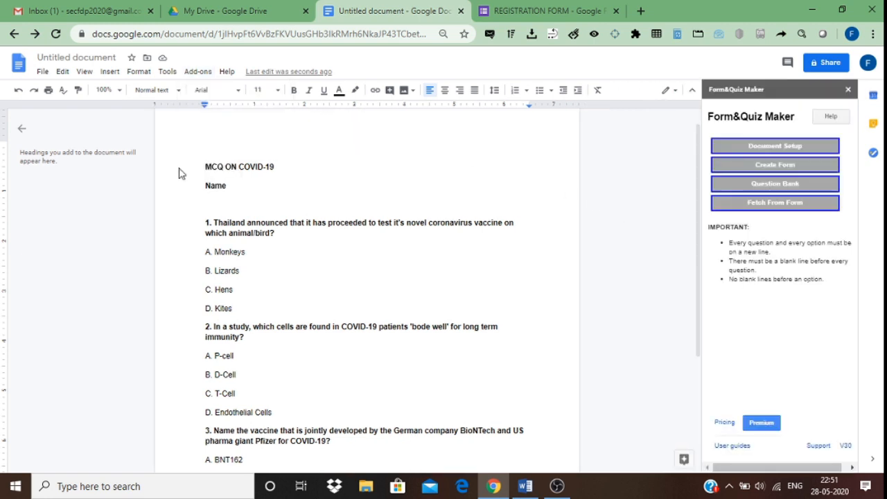
{"action": "left_click", "coordinate": [206, 168]}
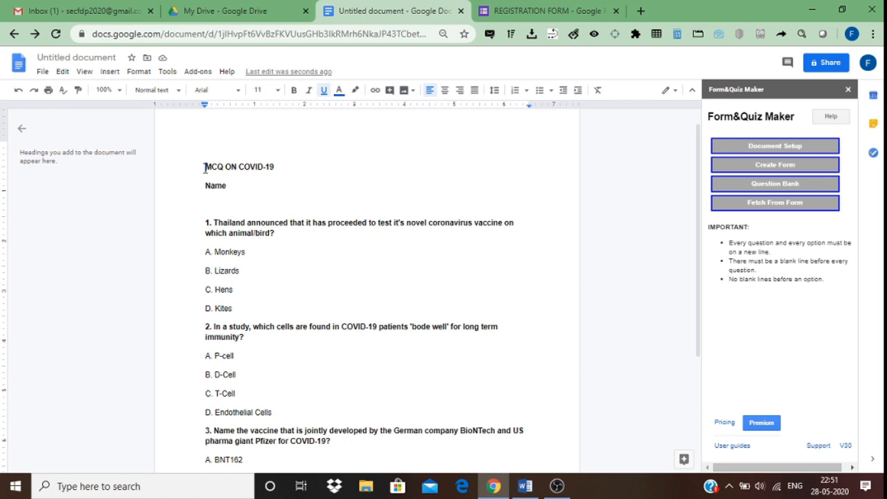
{"action": "left_click", "coordinate": [762, 146]}
{"action": "left_click", "coordinate": [750, 235]}
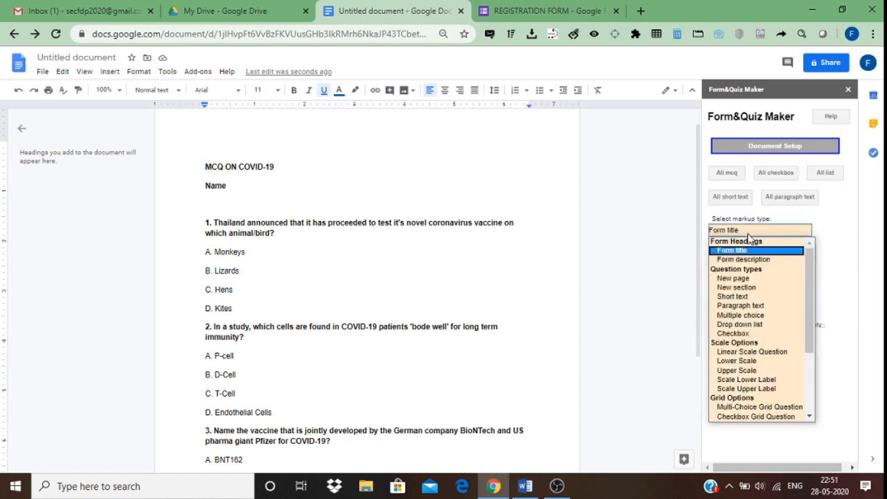
{"action": "left_click", "coordinate": [742, 251]}
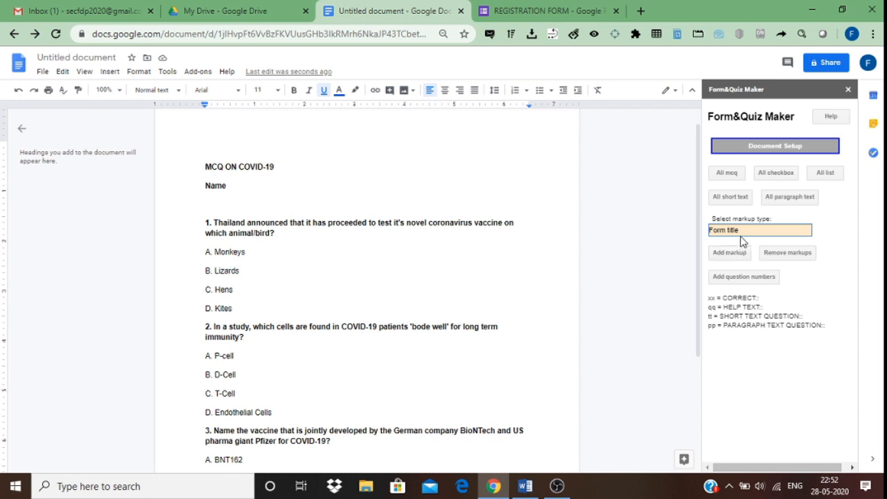
{"action": "left_click", "coordinate": [739, 254]}
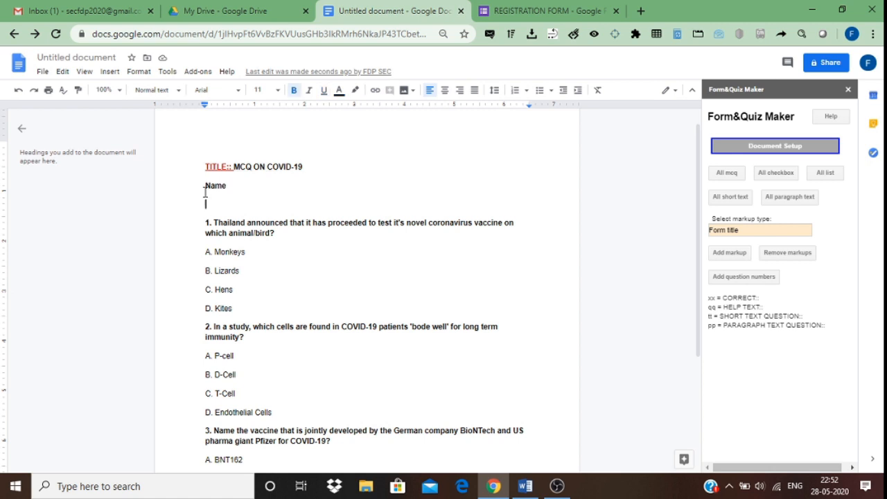
Step: Mark the Name line as a short text question
{"action": "left_click", "coordinate": [205, 186]}
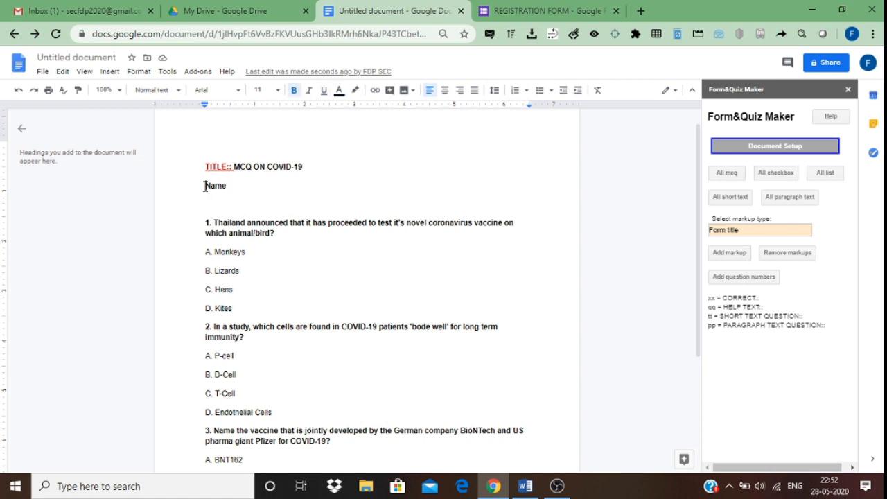
{"action": "left_click", "coordinate": [745, 229]}
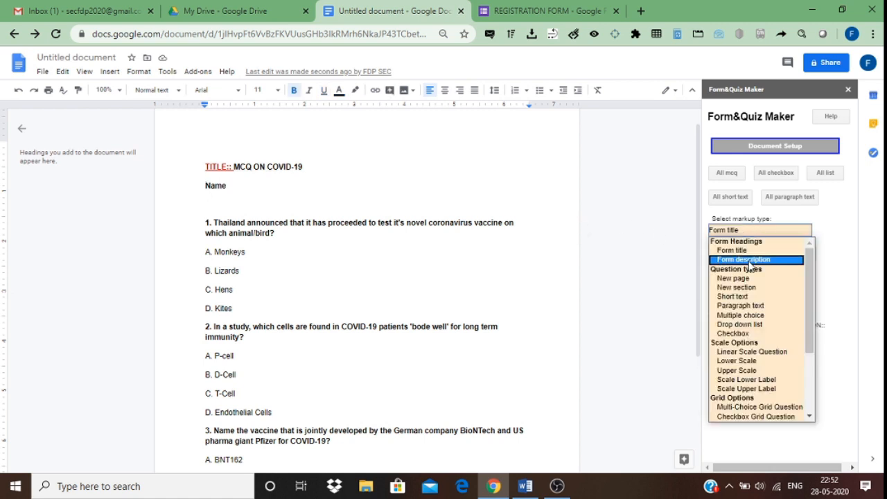
{"action": "left_click", "coordinate": [745, 297]}
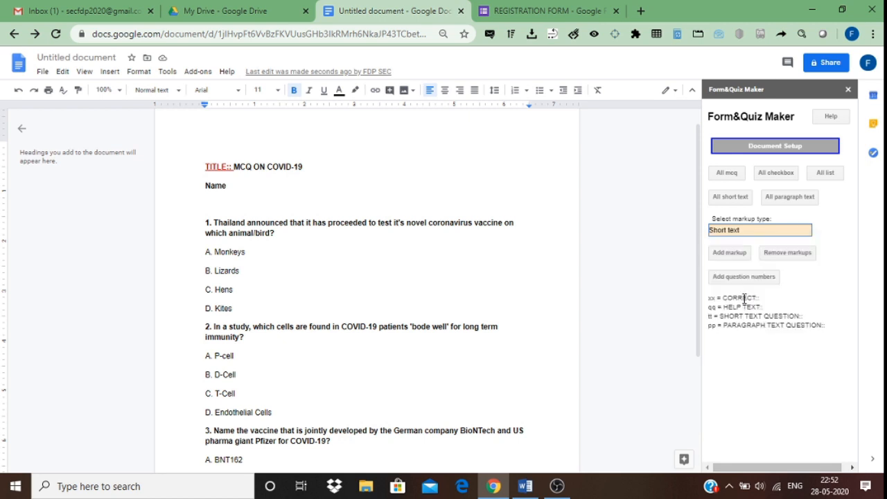
Step: Mark question 1 as a multiple choice question and its option A. Monkeys as the correct answer
{"action": "left_click", "coordinate": [207, 223]}
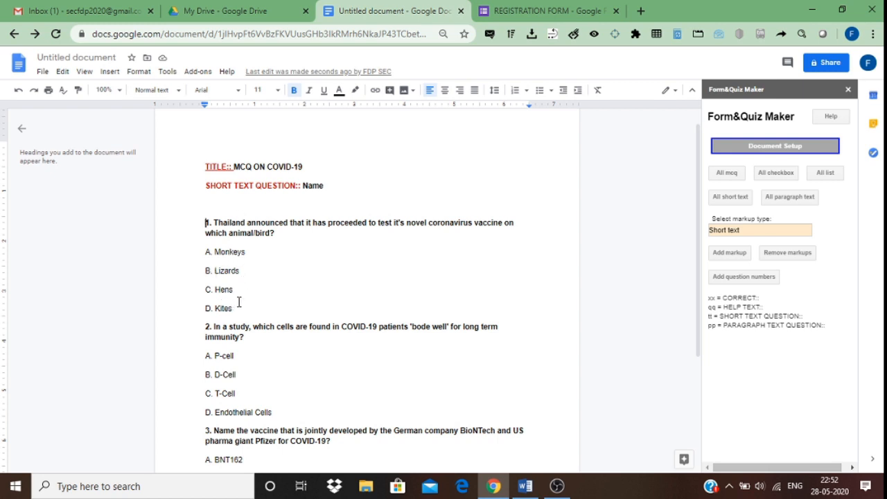
{"action": "left_click", "coordinate": [719, 233]}
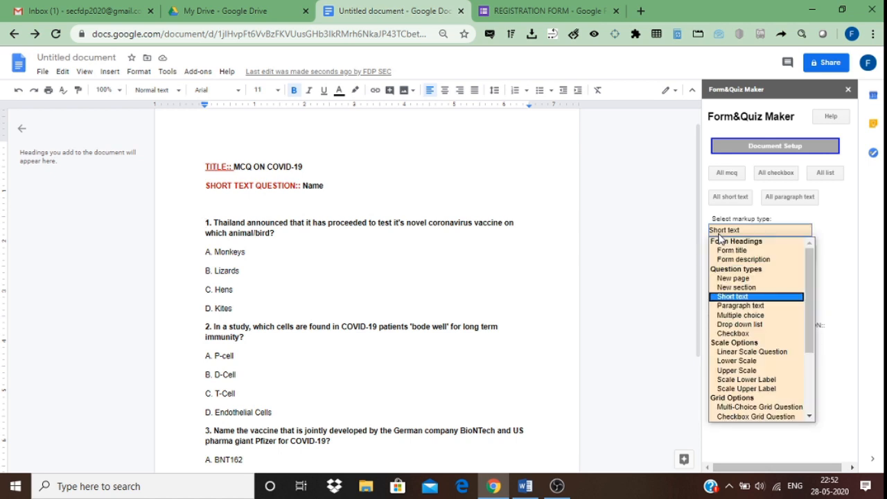
{"action": "left_click", "coordinate": [744, 316]}
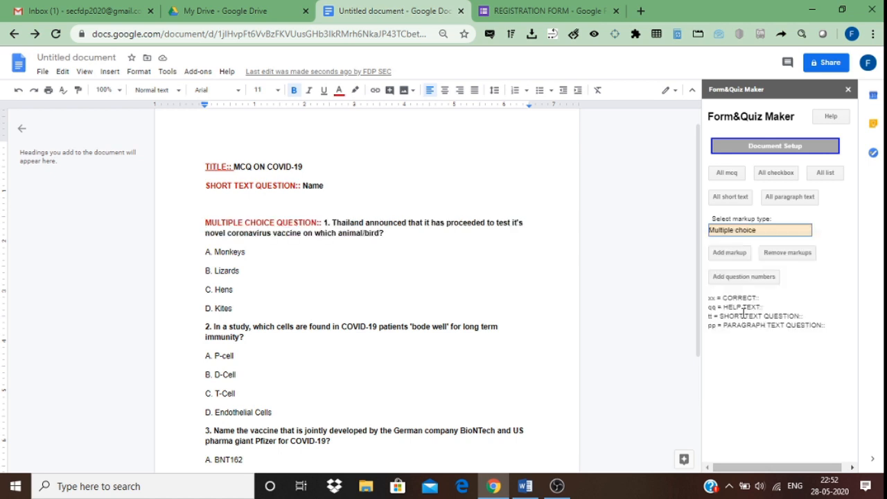
{"action": "left_click", "coordinate": [200, 254]}
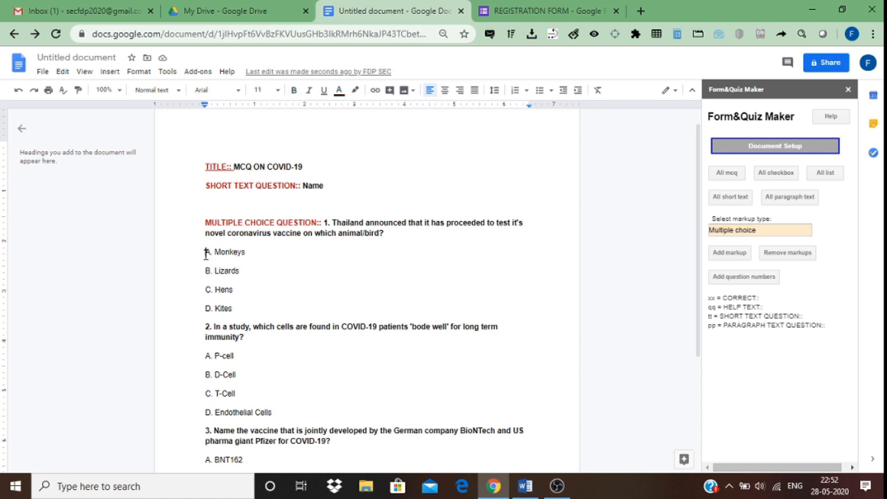
{"action": "left_click", "coordinate": [724, 232]}
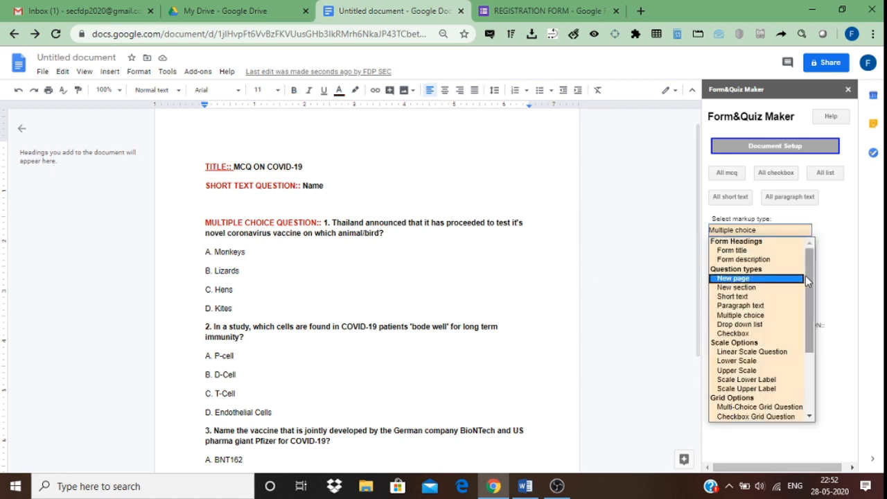
{"action": "scroll", "coordinate": [806, 276], "scroll_direction": "down", "scroll_amount": 5}
{"action": "left_click", "coordinate": [758, 417]}
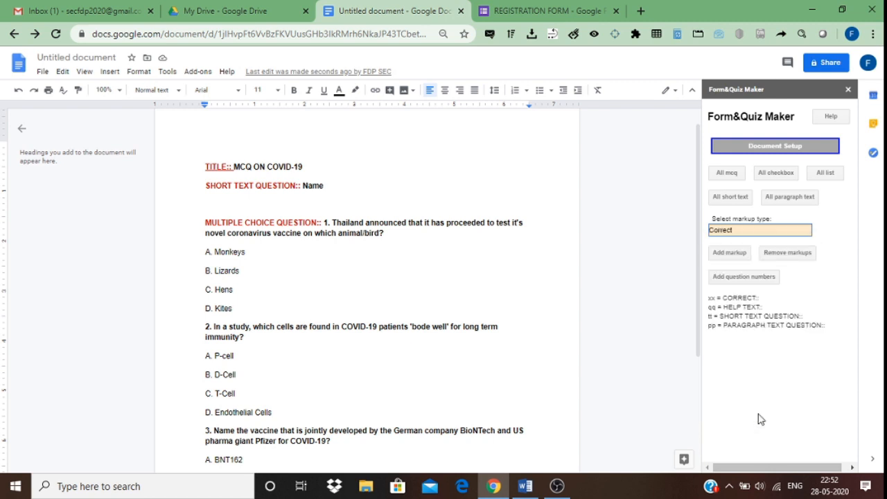
Step: Mark question 2 as a multiple choice question and its option C. T-Cell as the correct answer
{"action": "left_click", "coordinate": [205, 326]}
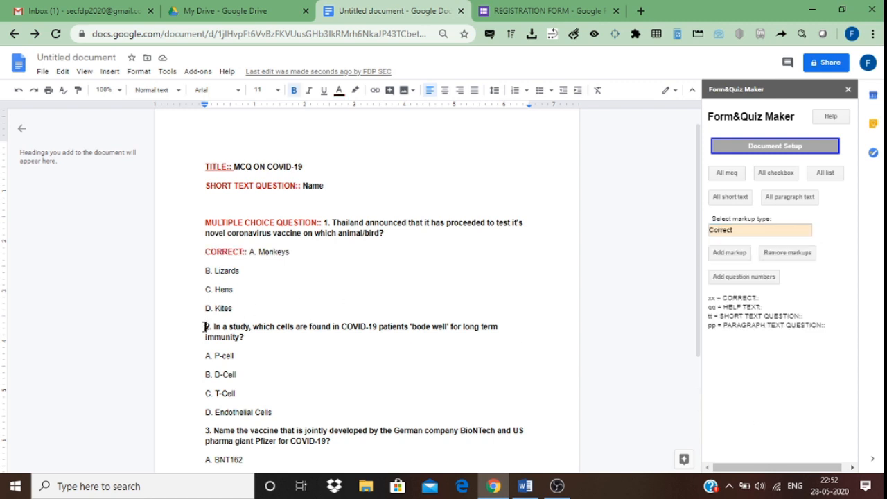
{"action": "left_click", "coordinate": [743, 235]}
{"action": "left_click_drag", "start_coordinate": [808, 328], "coordinate": [807, 273]}
{"action": "left_click", "coordinate": [763, 308]}
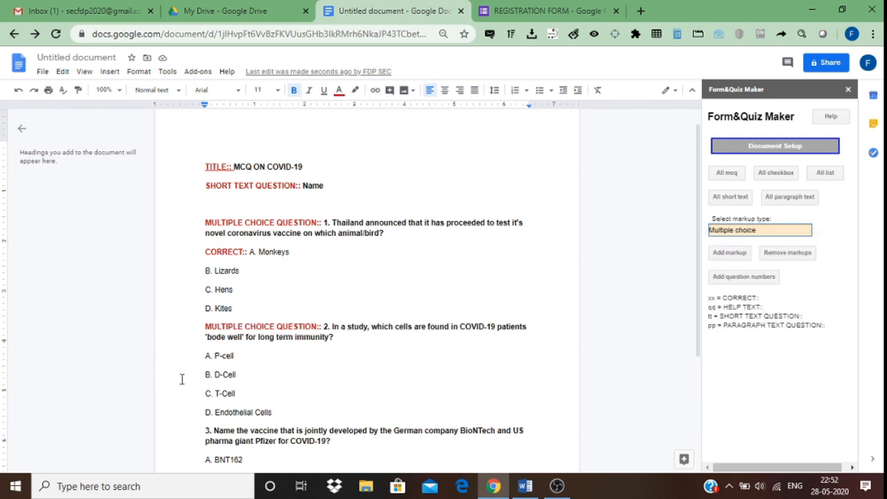
{"action": "left_click", "coordinate": [205, 393]}
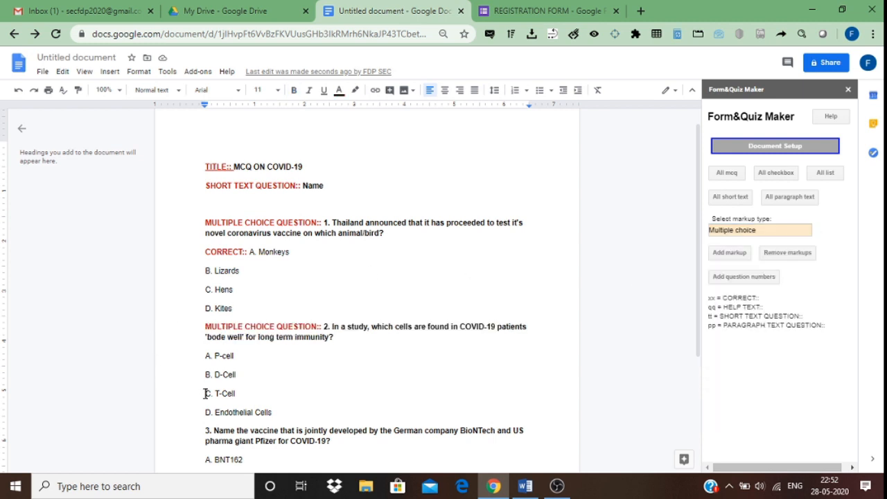
{"action": "left_click", "coordinate": [744, 236]}
{"action": "scroll", "coordinate": [769, 347], "scroll_direction": "down", "scroll_amount": 5}
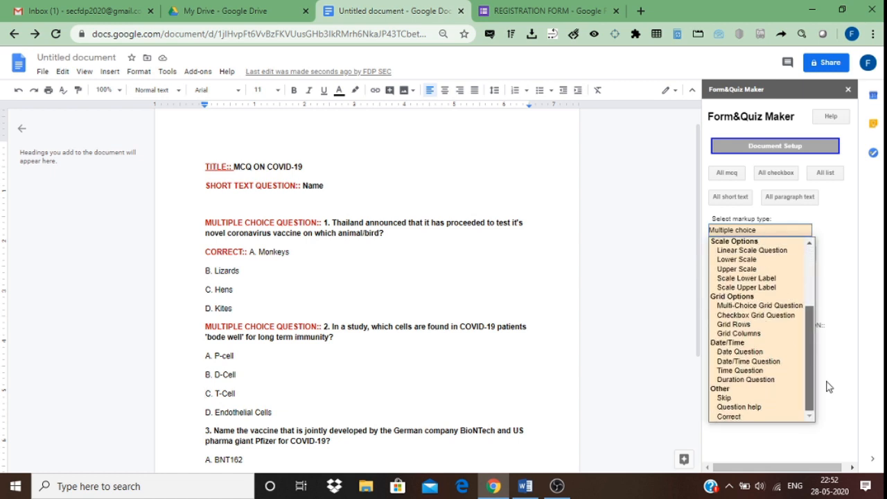
{"action": "left_click", "coordinate": [777, 417]}
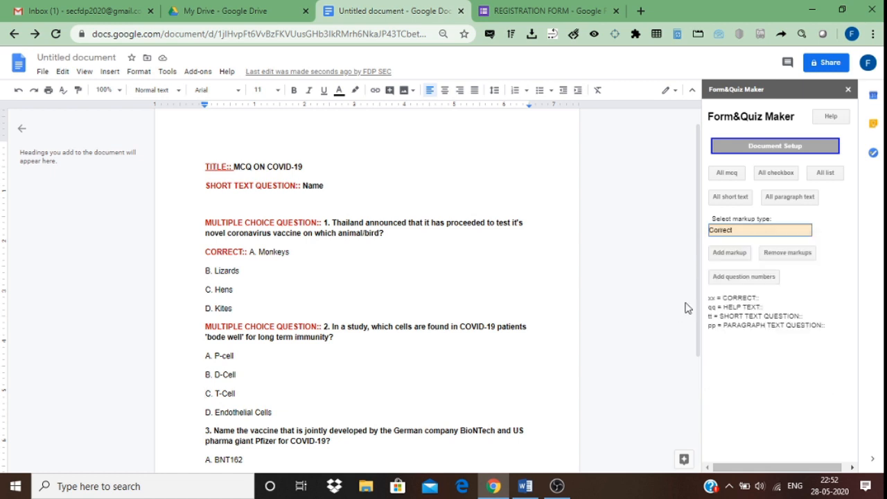
Step: Mark question 3 as a multiple choice question and its option A. BNT162 as the correct answer
{"action": "left_click_drag", "start_coordinate": [701, 301], "coordinate": [681, 390]}
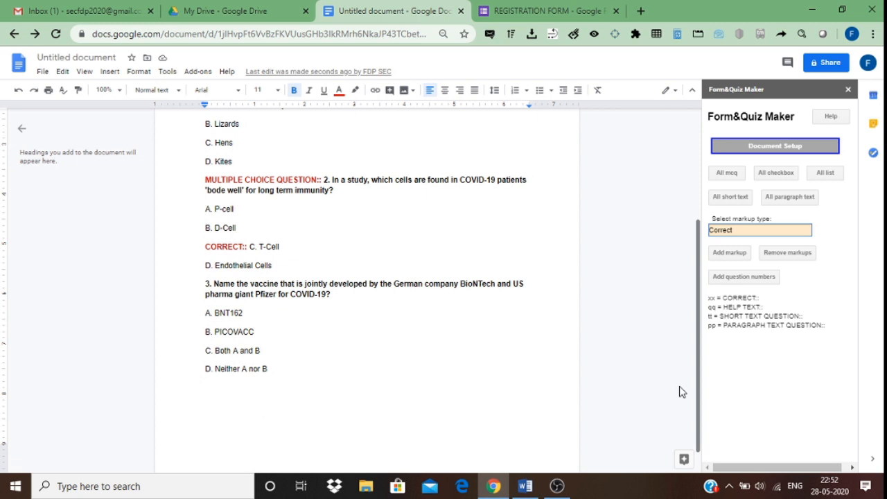
{"action": "left_click", "coordinate": [191, 287]}
{"action": "left_click", "coordinate": [728, 232]}
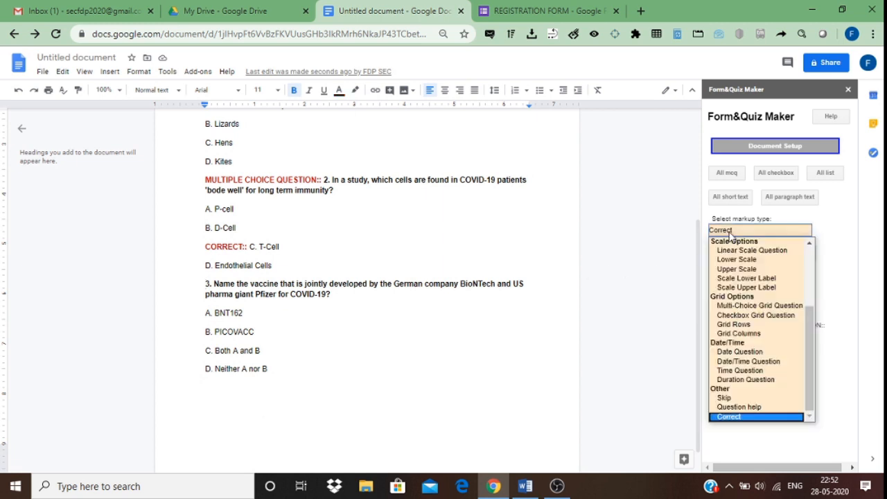
{"action": "left_click_drag", "start_coordinate": [810, 330], "coordinate": [807, 288]}
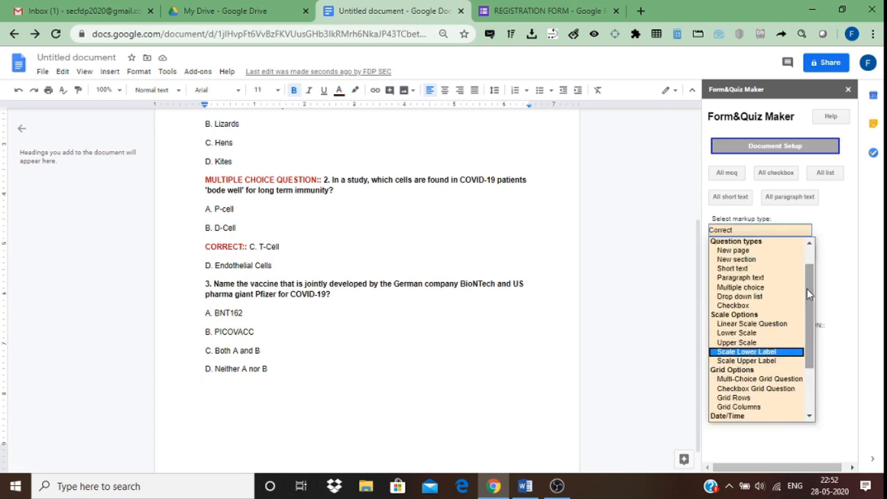
{"action": "left_click", "coordinate": [771, 289]}
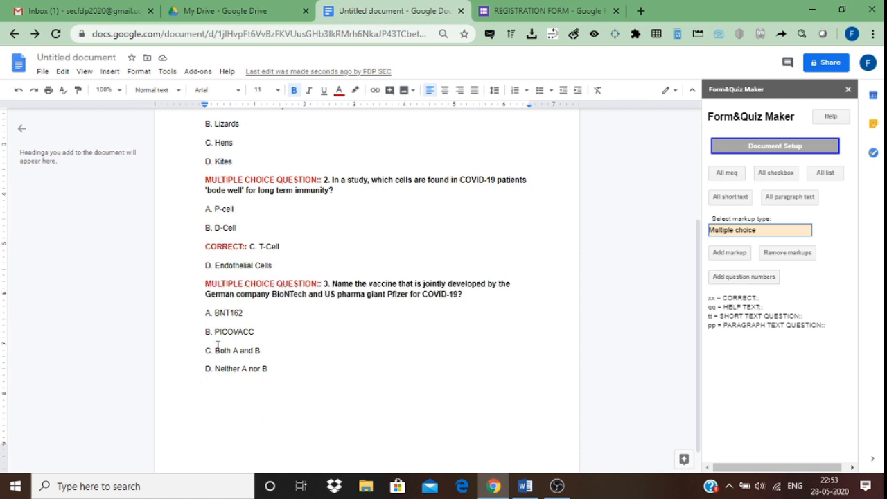
{"action": "left_click", "coordinate": [726, 233]}
{"action": "left_click_drag", "start_coordinate": [806, 287], "coordinate": [818, 381]}
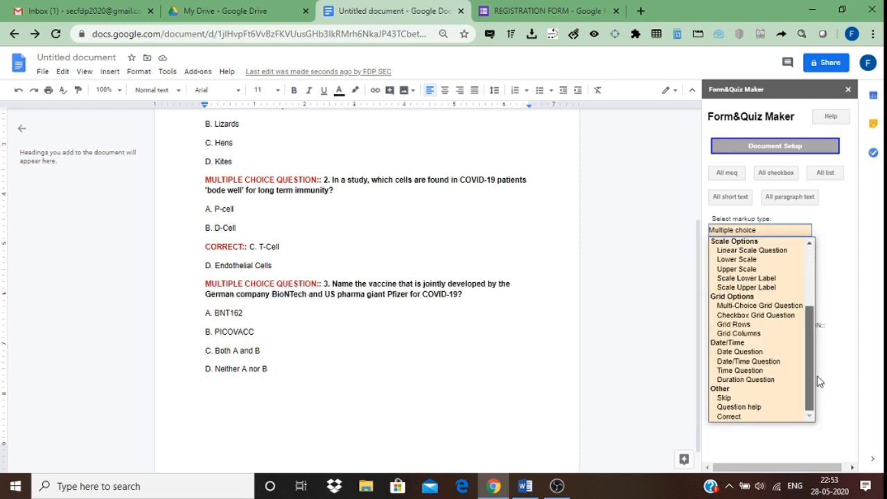
{"action": "left_click", "coordinate": [747, 417]}
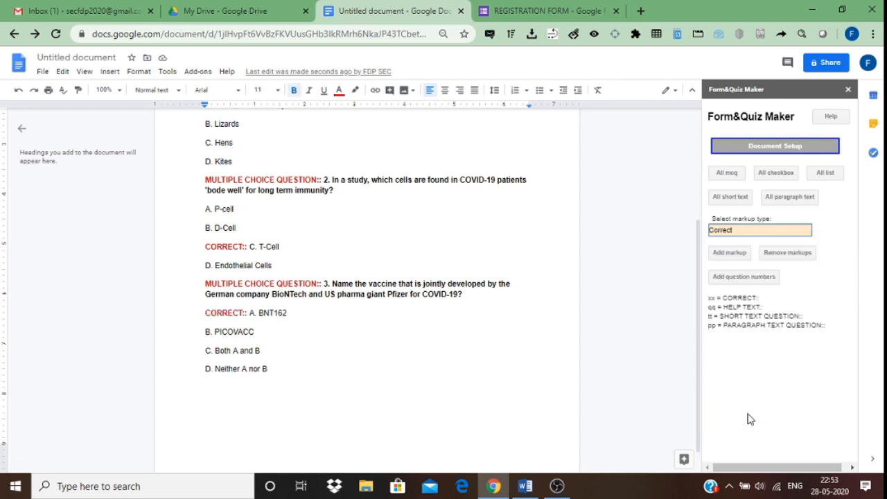
Step: Generate the form from the marked-up document with the restriction to the own domain turned off
{"action": "left_click", "coordinate": [770, 147]}
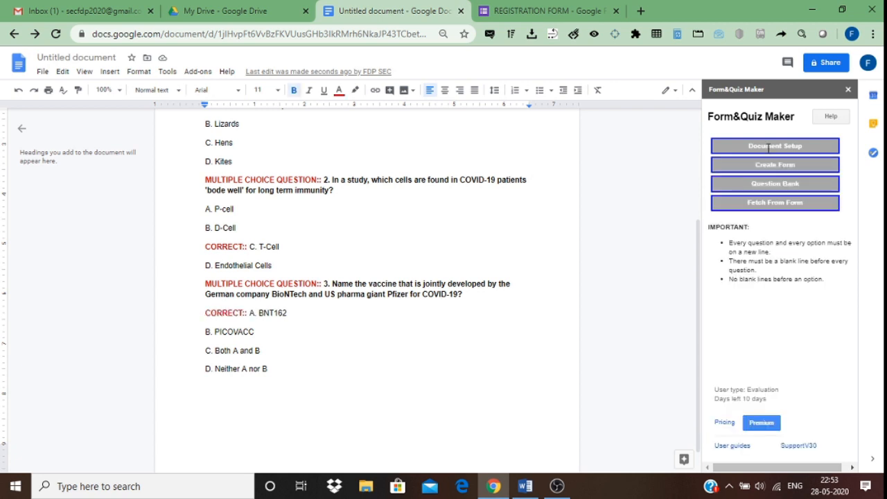
{"action": "left_click", "coordinate": [768, 164]}
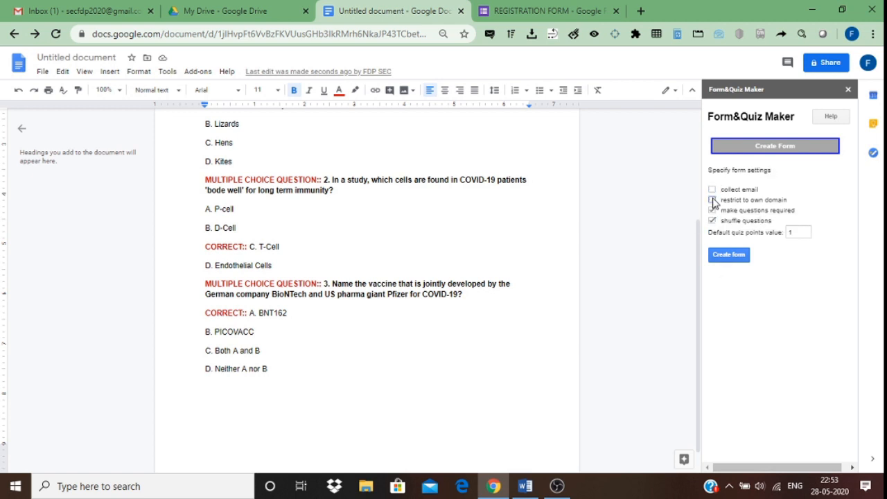
{"action": "left_click", "coordinate": [713, 200]}
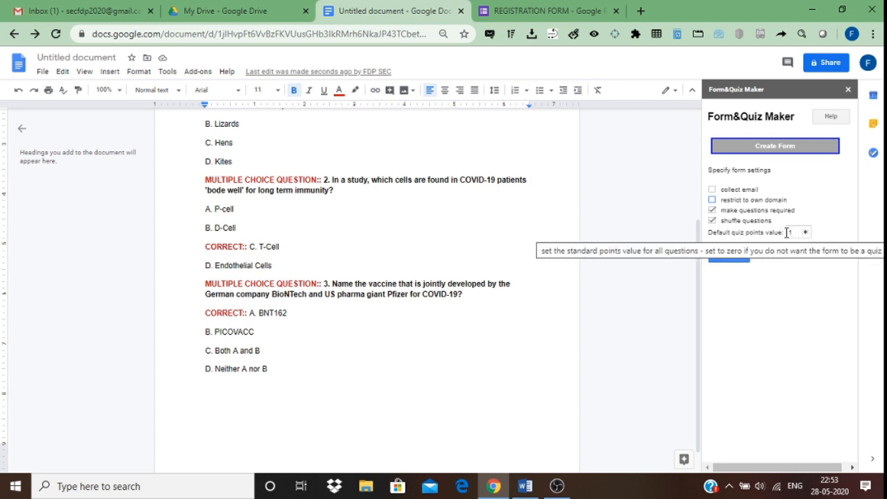
{"action": "left_click", "coordinate": [741, 262]}
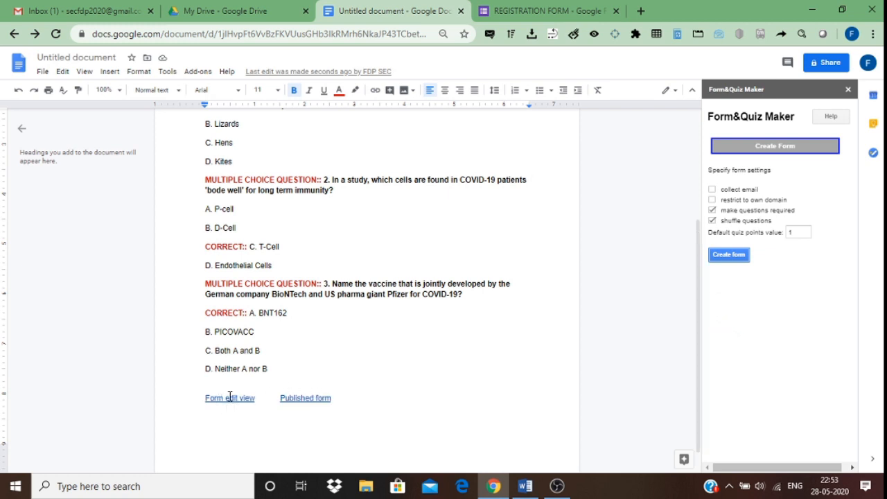
Step: Open the edit view of the generated MCQ ON COVID-19 form and look through its questions
{"action": "left_click", "coordinate": [229, 396]}
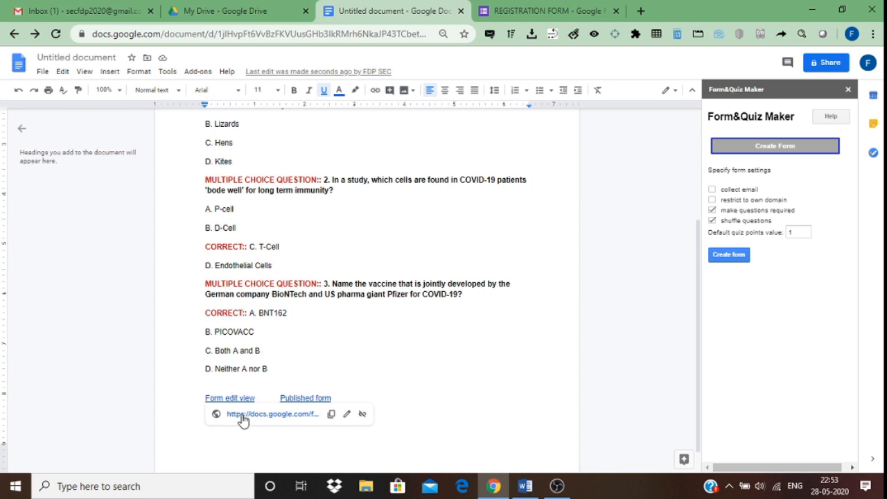
{"action": "left_click", "coordinate": [244, 417]}
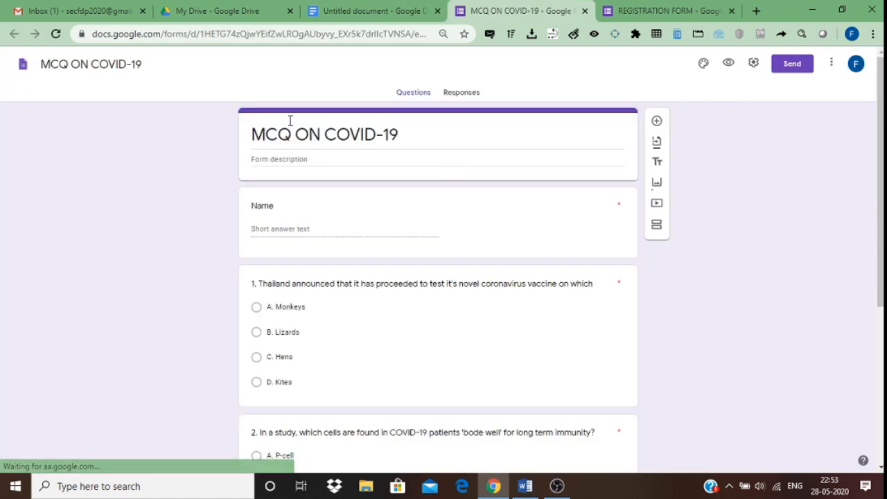
{"action": "scroll", "coordinate": [438, 277], "scroll_direction": "down", "scroll_amount": 4}
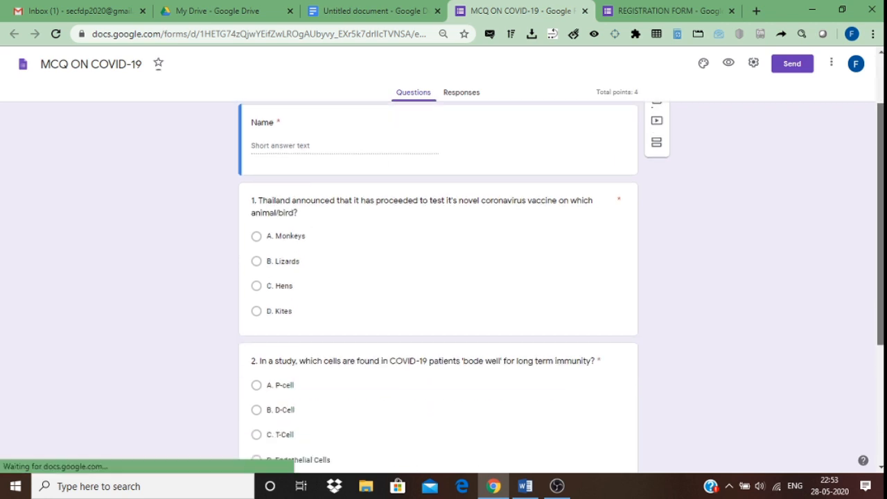
{"action": "scroll", "coordinate": [438, 277], "scroll_direction": "up", "scroll_amount": 4}
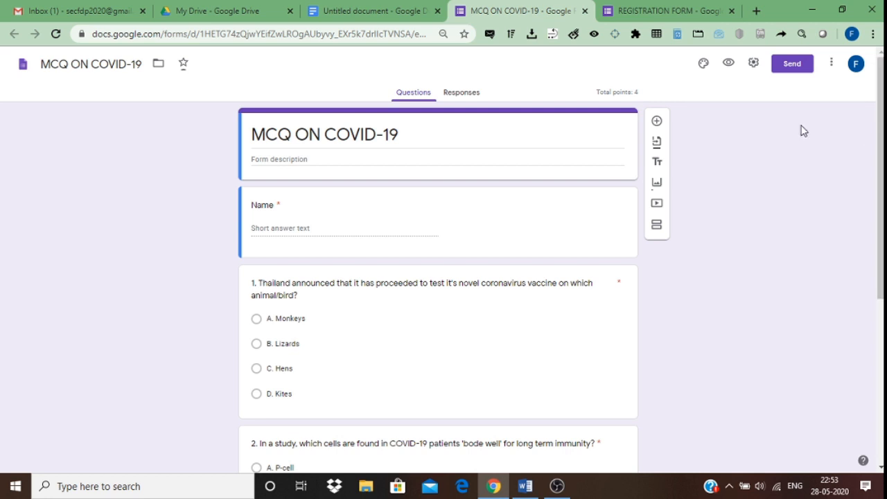
Step: View the registration form and the MCQ ON COVID-19 form once more, and return to the source document
{"action": "left_click", "coordinate": [670, 12]}
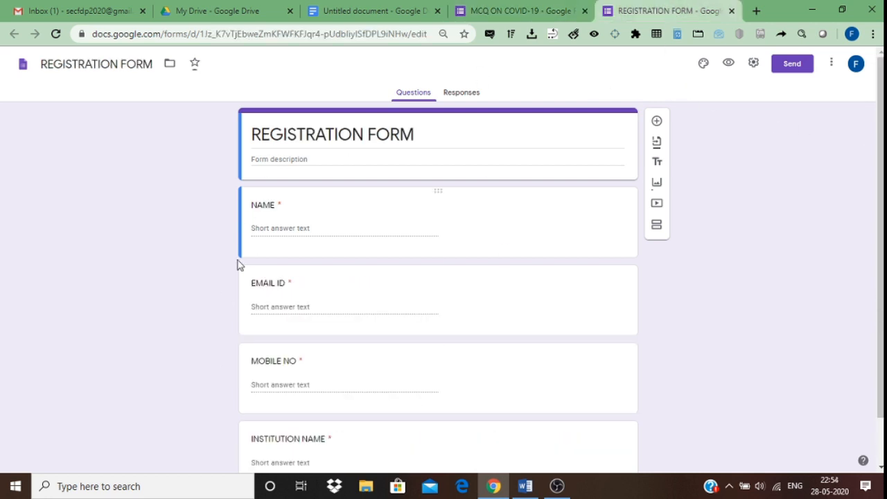
{"action": "left_click", "coordinate": [485, 8]}
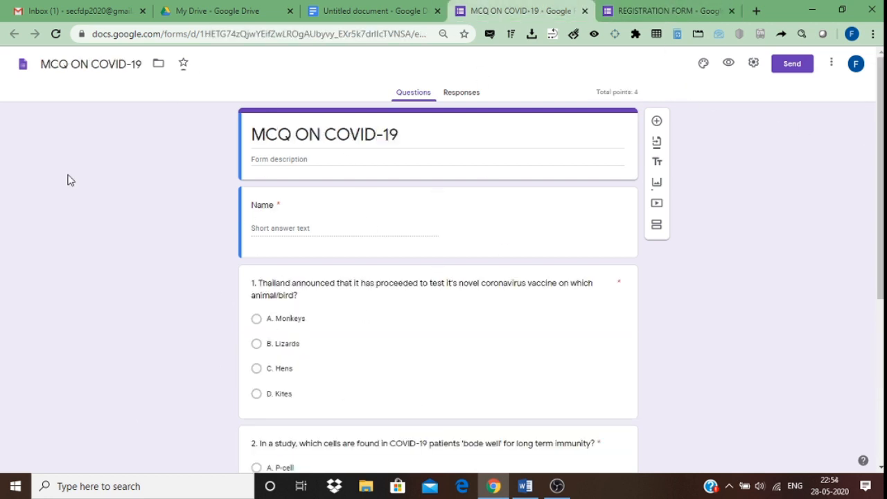
{"action": "left_click", "coordinate": [331, 8]}
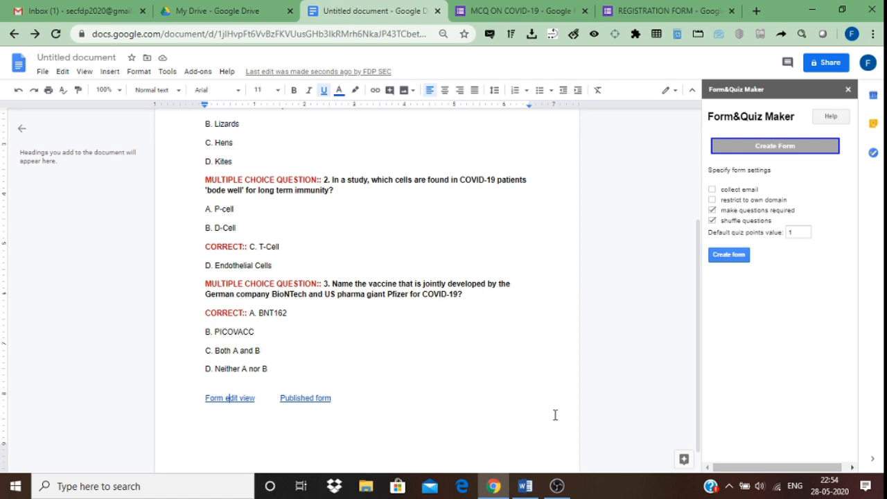
{"action": "left_click", "coordinate": [557, 486]}
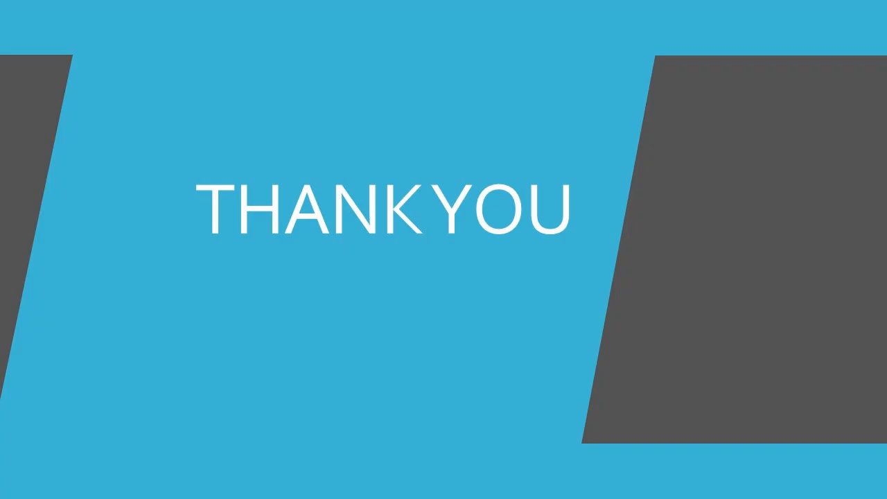